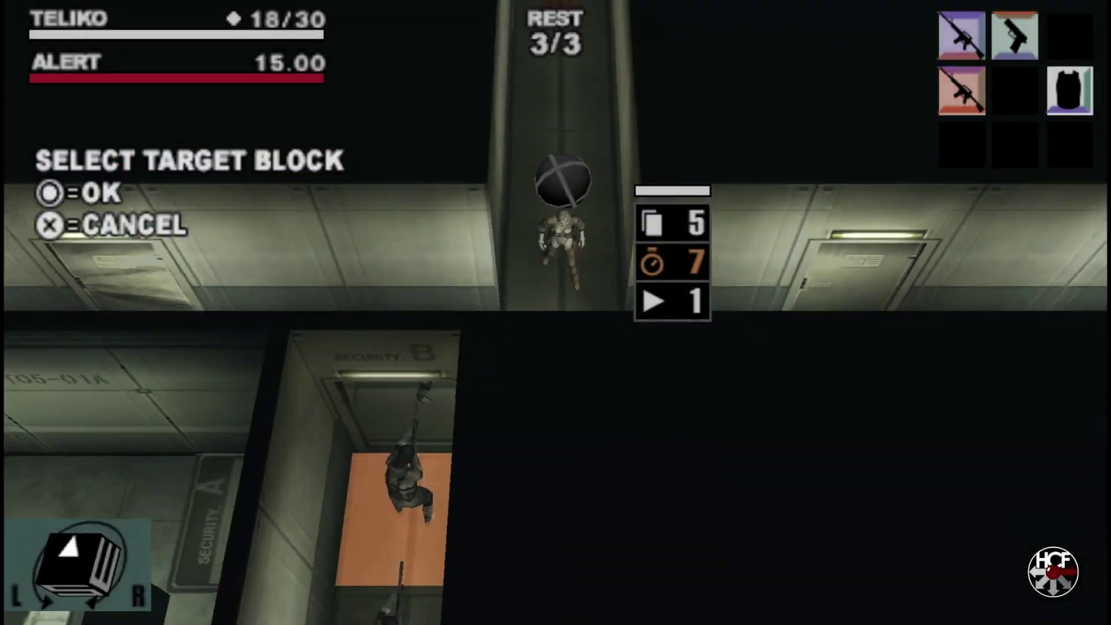
key("x")
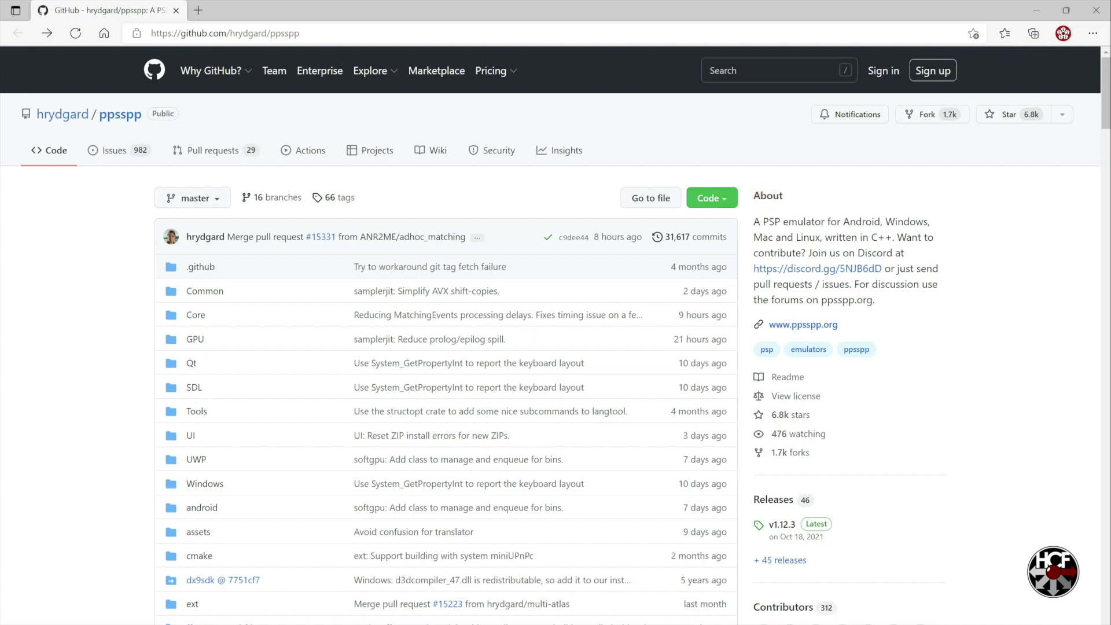
Download the ppsspp GitHub repository as ppsspp-master.zip and minimize the browser
left_click(730, 203)
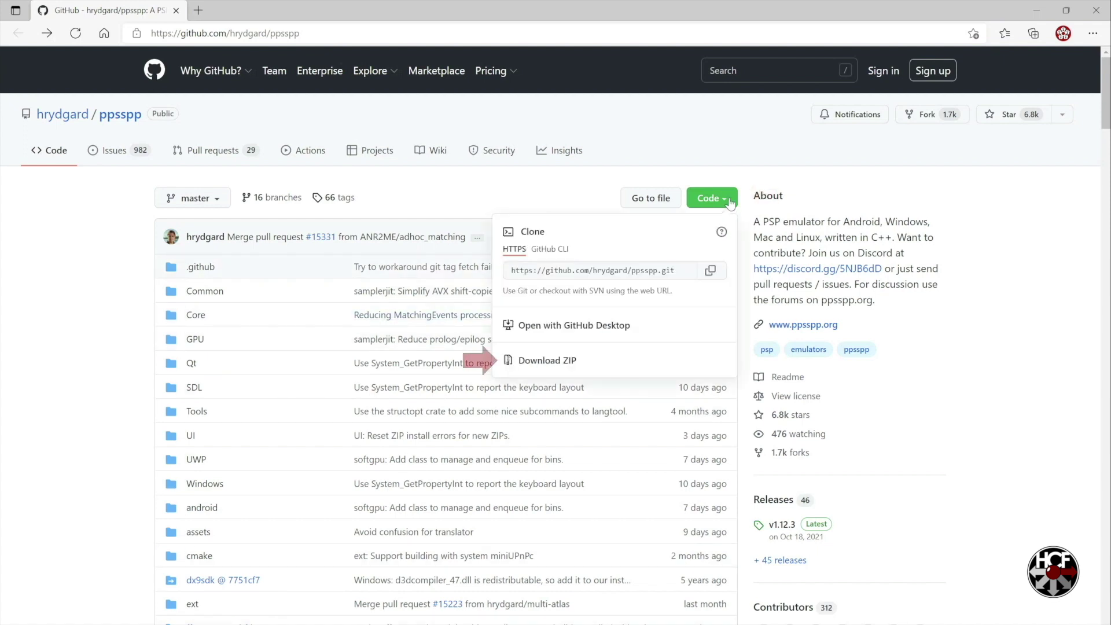
left_click(563, 363)
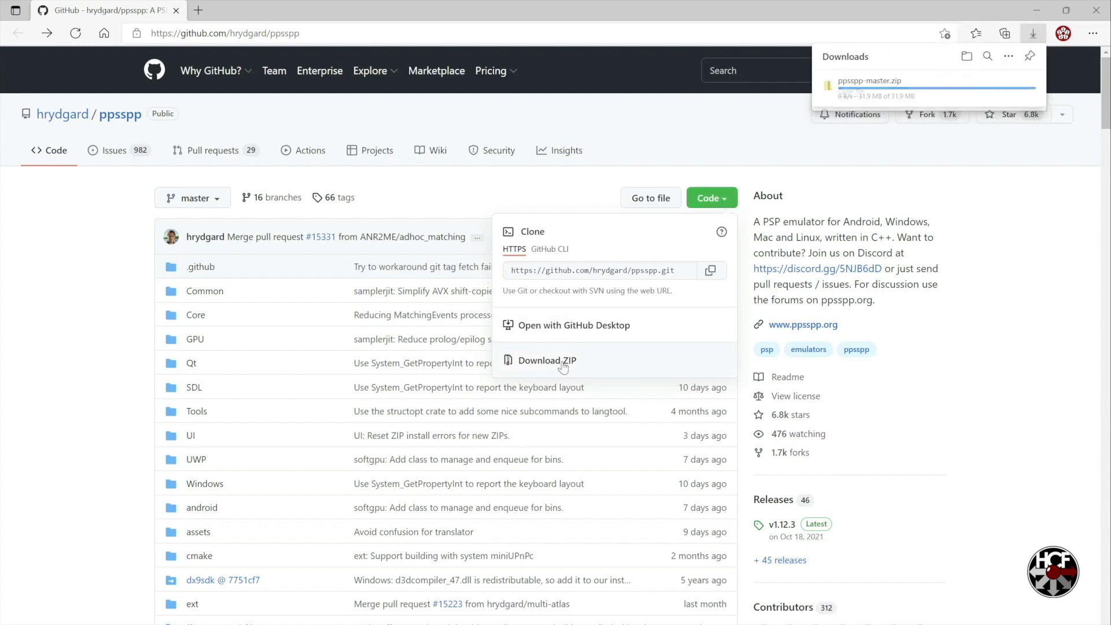
left_click(1036, 10)
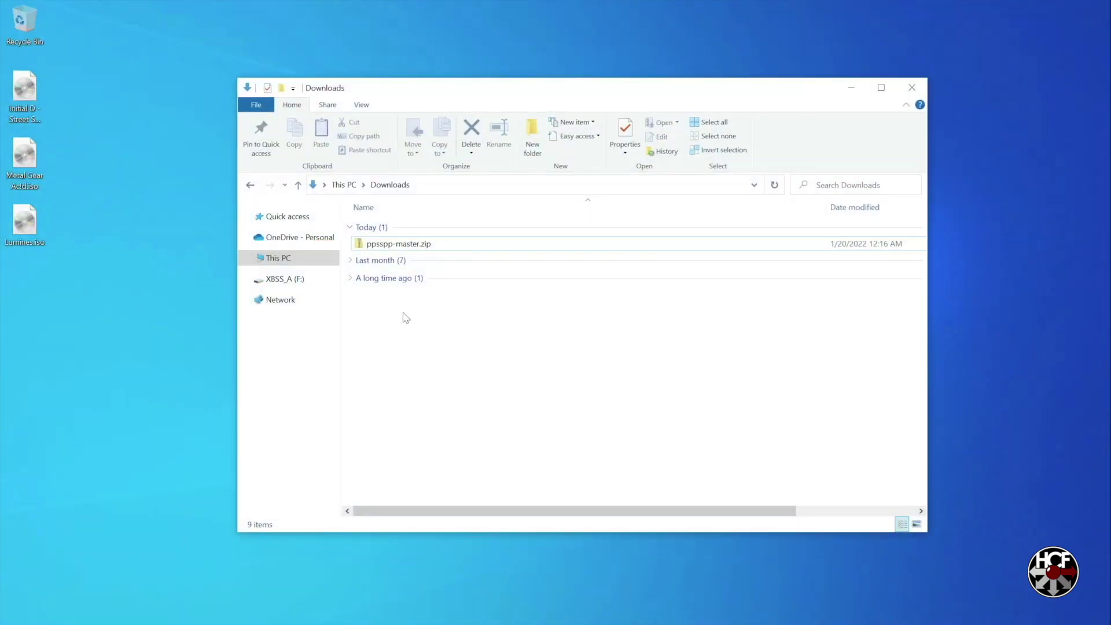
Open ppsspp-master.zip in Downloads and browse into ppsspp-master\assets
double_click(404, 244)
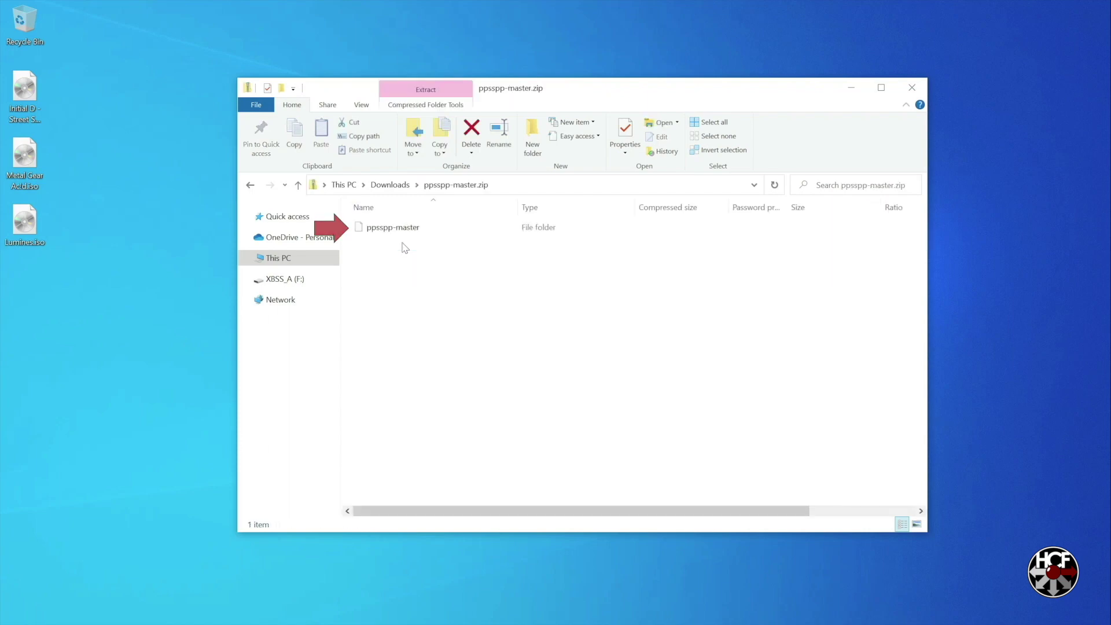
double_click(403, 231)
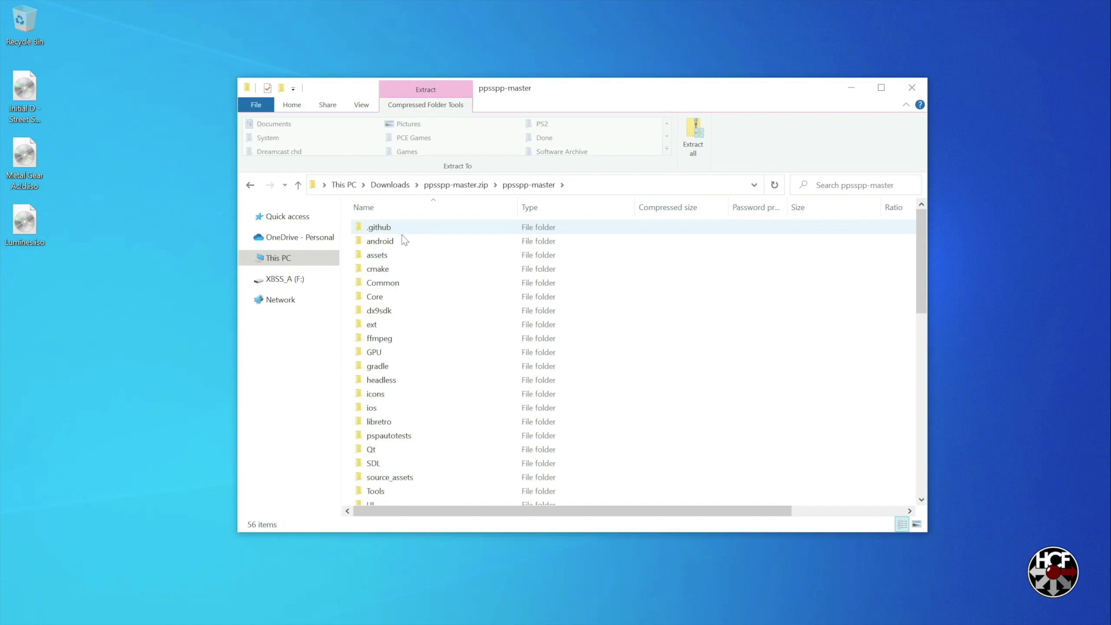
left_click(403, 259)
double_click(403, 258)
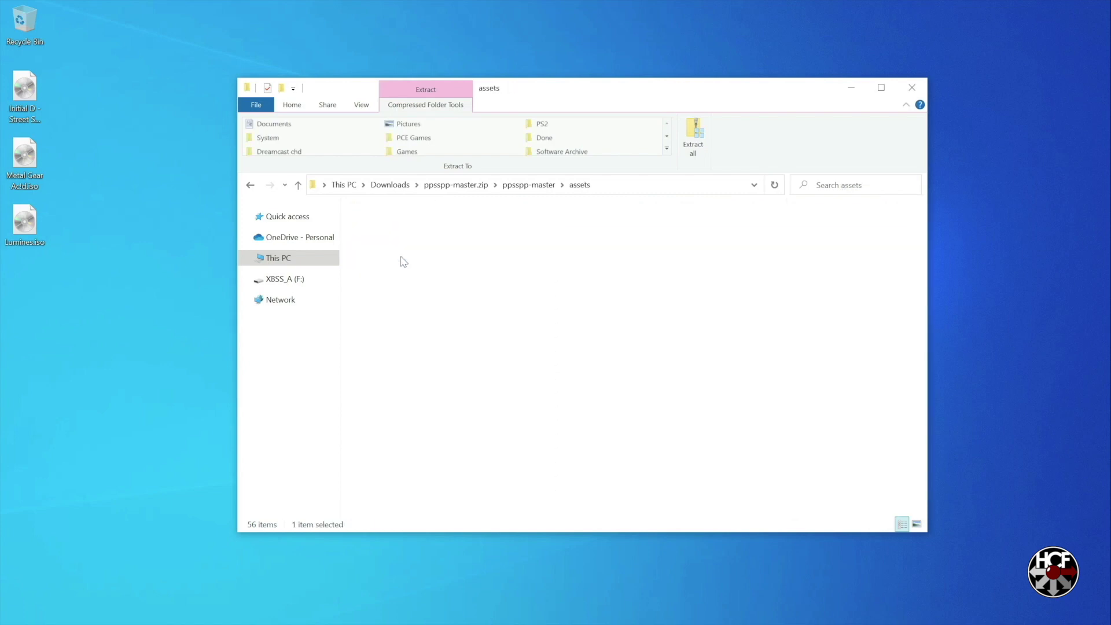
Create a new desktop folder named PPSSPP
right_click(136, 287)
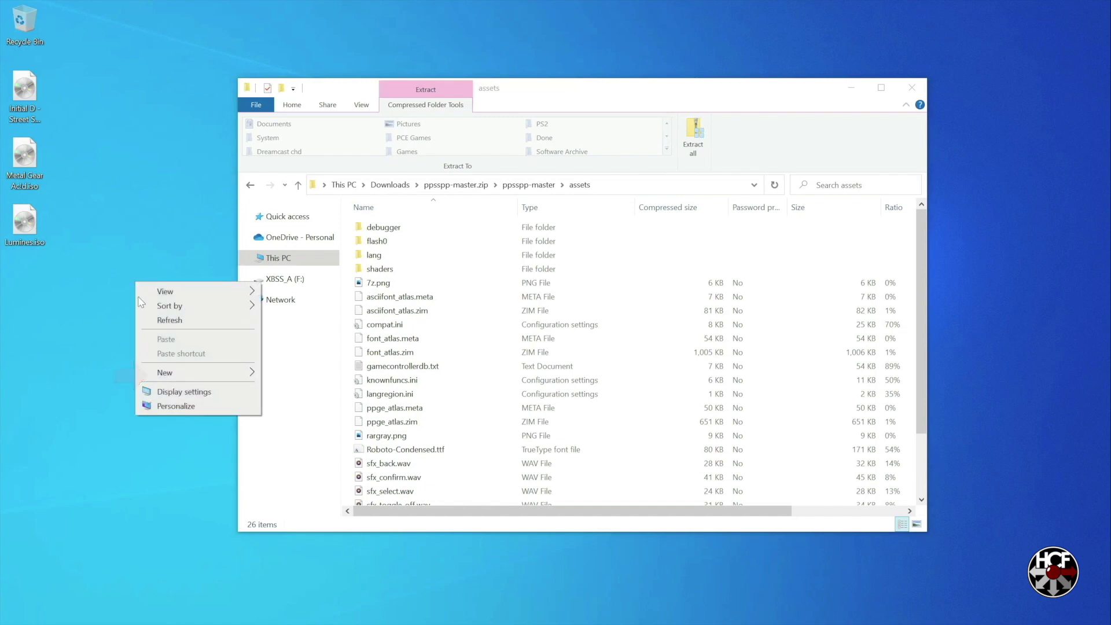
left_click(166, 374)
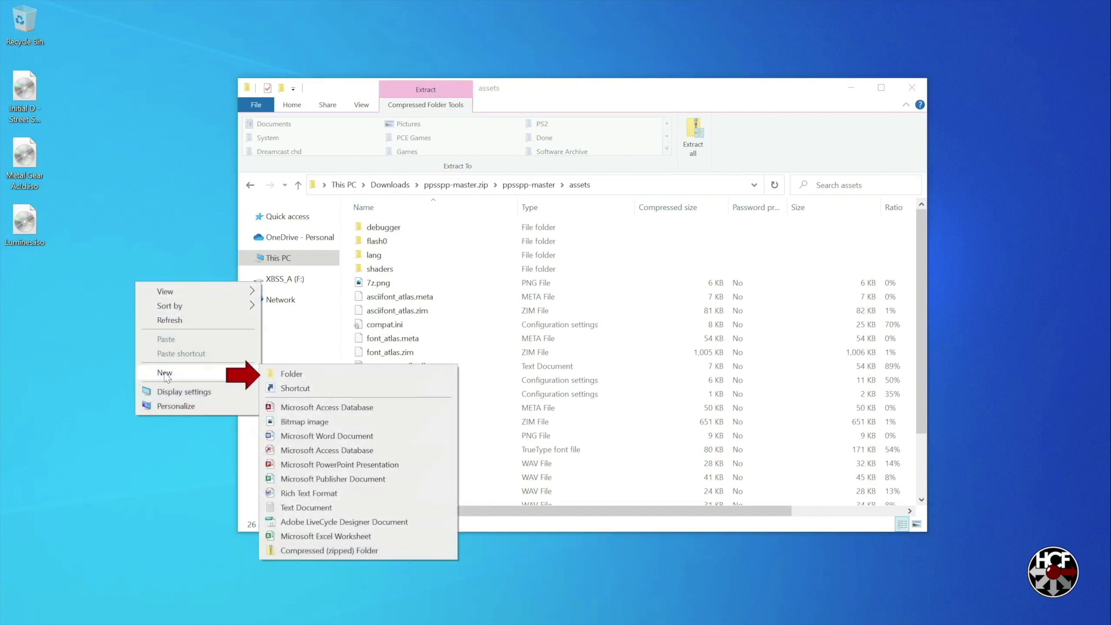
left_click(277, 376)
type("PPSSPP")
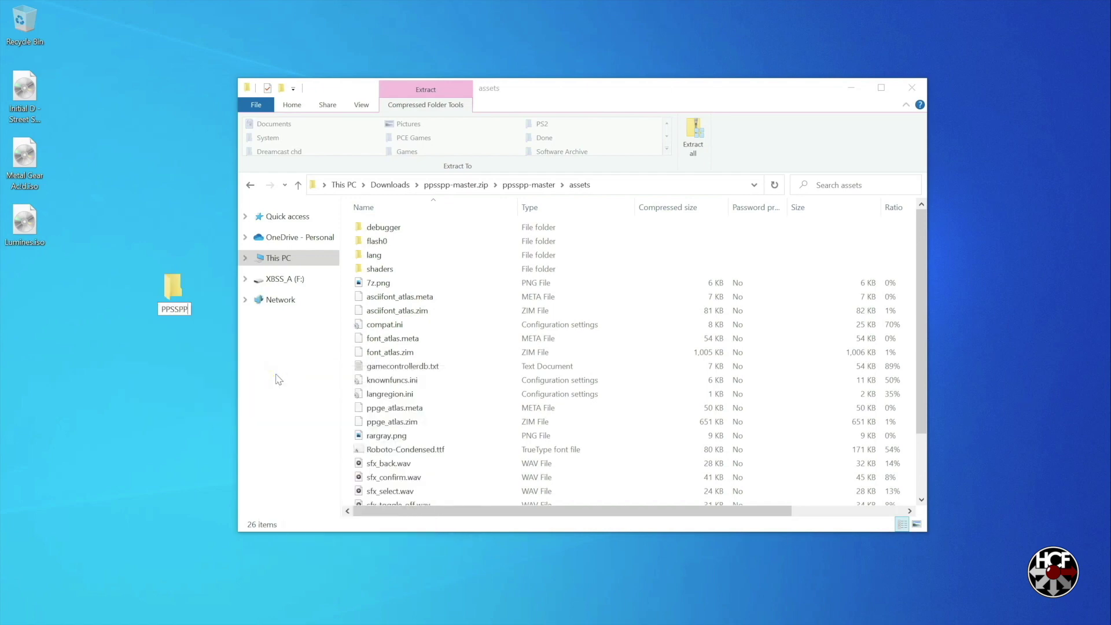
key("Return")
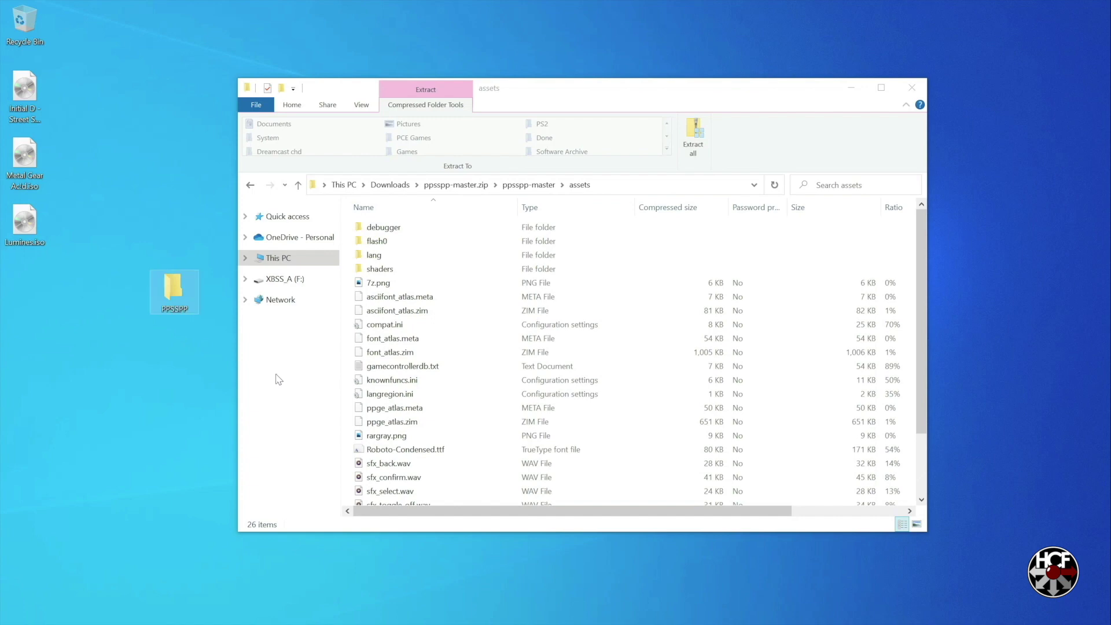
Copy all the assets files into the PPSSPP folder, reposition it, and close the archive window
left_click(409, 244)
key("shift+Down")
key("shift+Down")
key("shift+Down")
key("shift+Down")
key("shift+Down")
key("shift+Down")
key("shift+Down")
key("shift+Down")
key("shift+Down")
key("shift+Down")
key("shift+Down")
key("shift+Down")
key("shift+Down")
key("shift+Down")
key("shift+Down")
key("shift+Down")
key("shift+Down")
key("shift+Down")
key("shift+Down")
key("shift+Down")
key("shift+Down")
key("shift+Down")
key("shift+Down")
key("shift+Down")
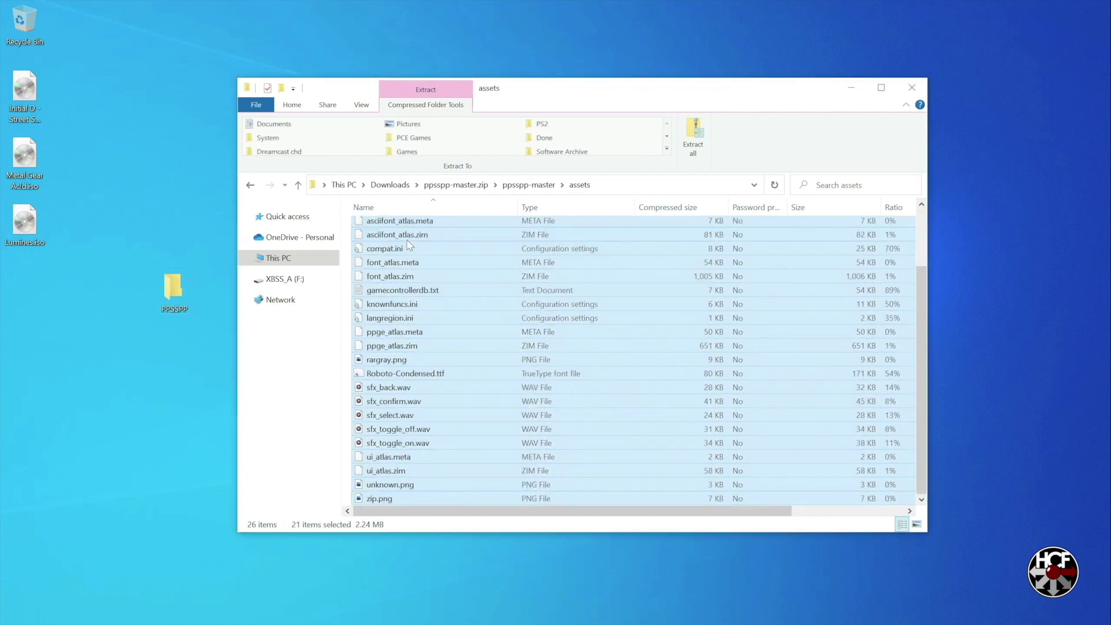
left_click_drag(404, 263, 174, 285)
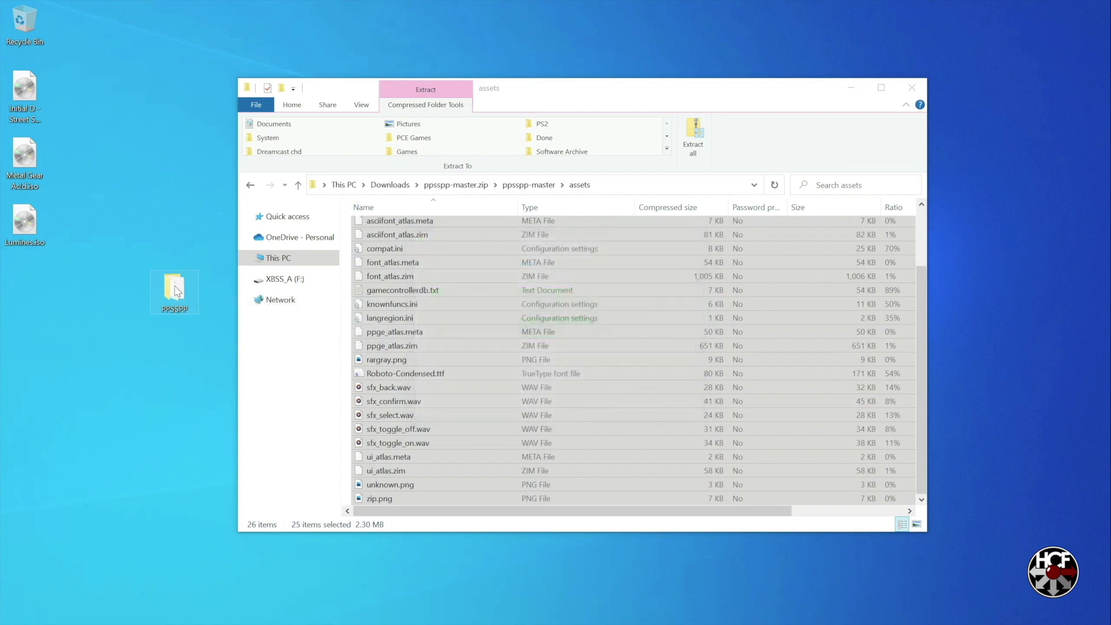
left_click_drag(176, 307, 25, 292)
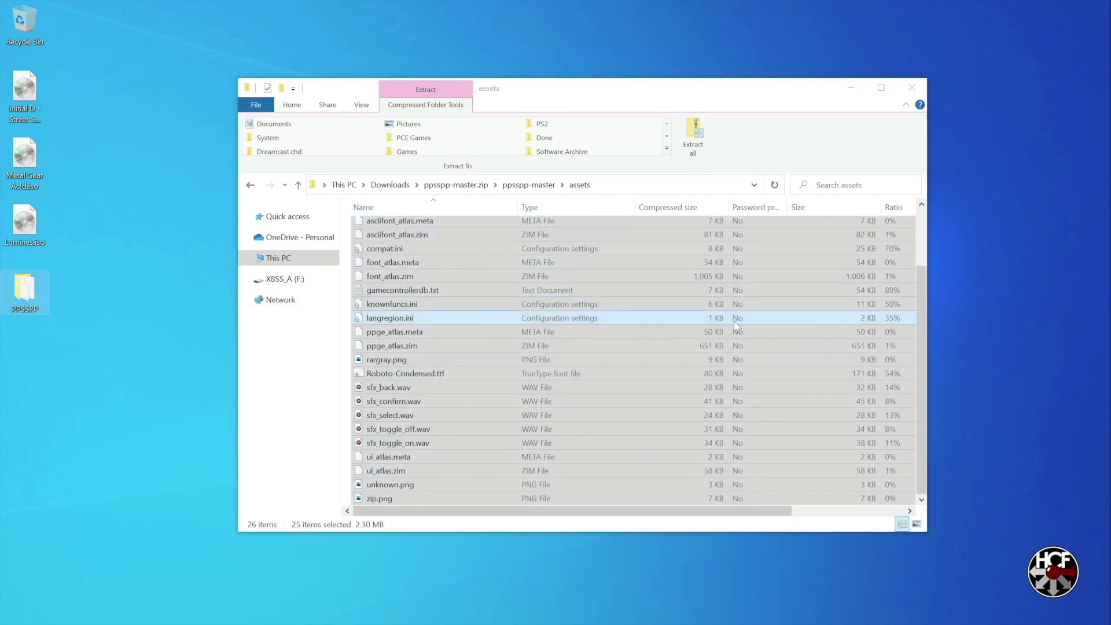
left_click(917, 86)
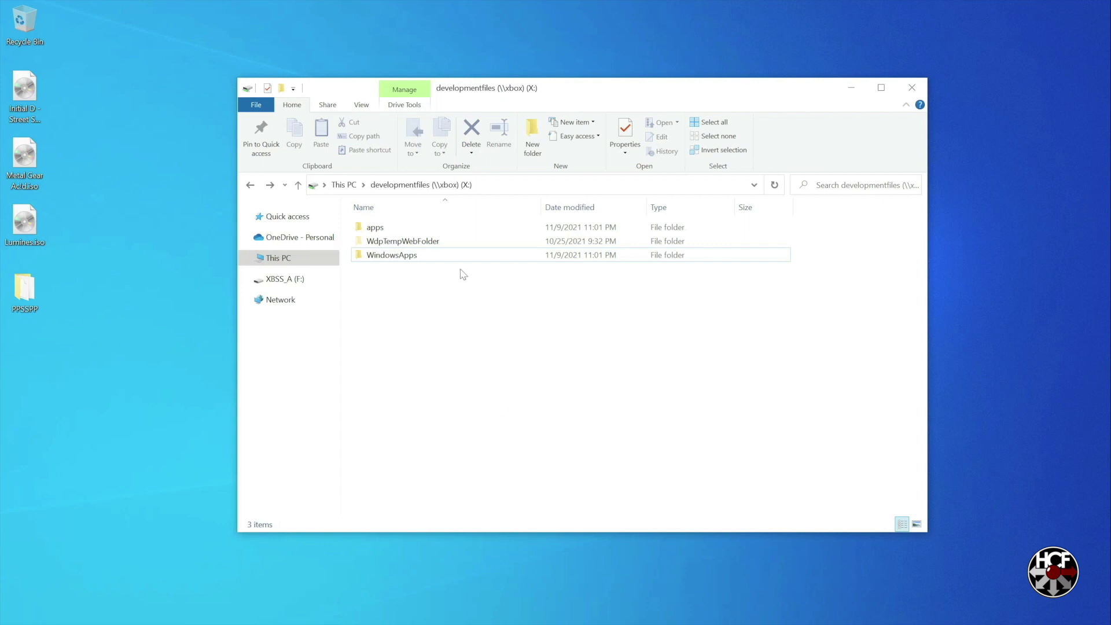
Copy the desktop PPSSPP folder into WindowsApps > x64 package > System
double_click(412, 255)
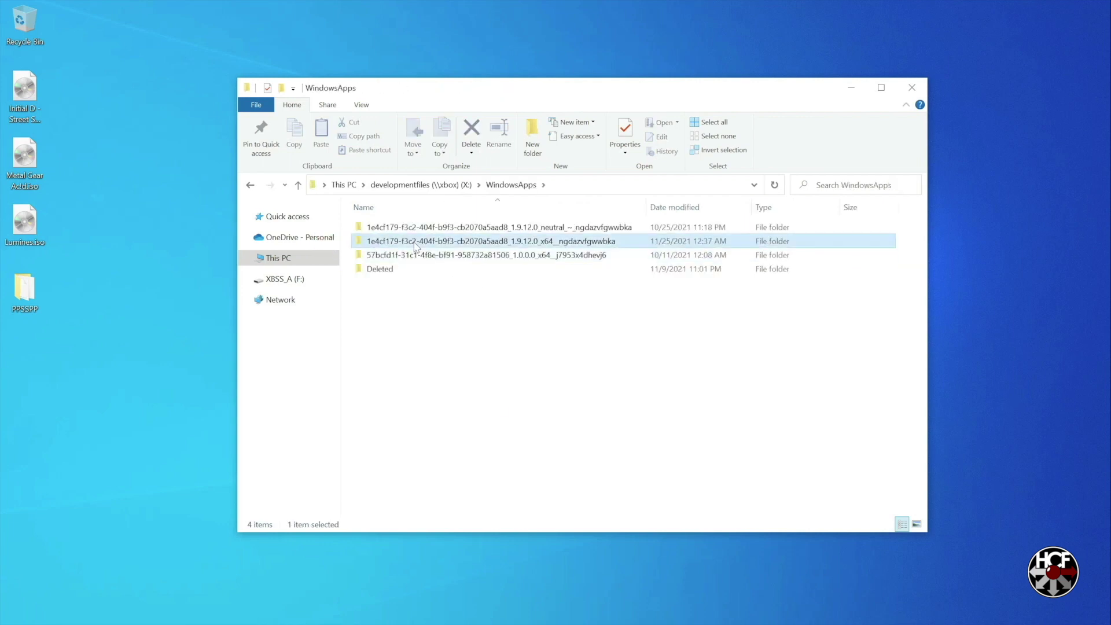
double_click(414, 242)
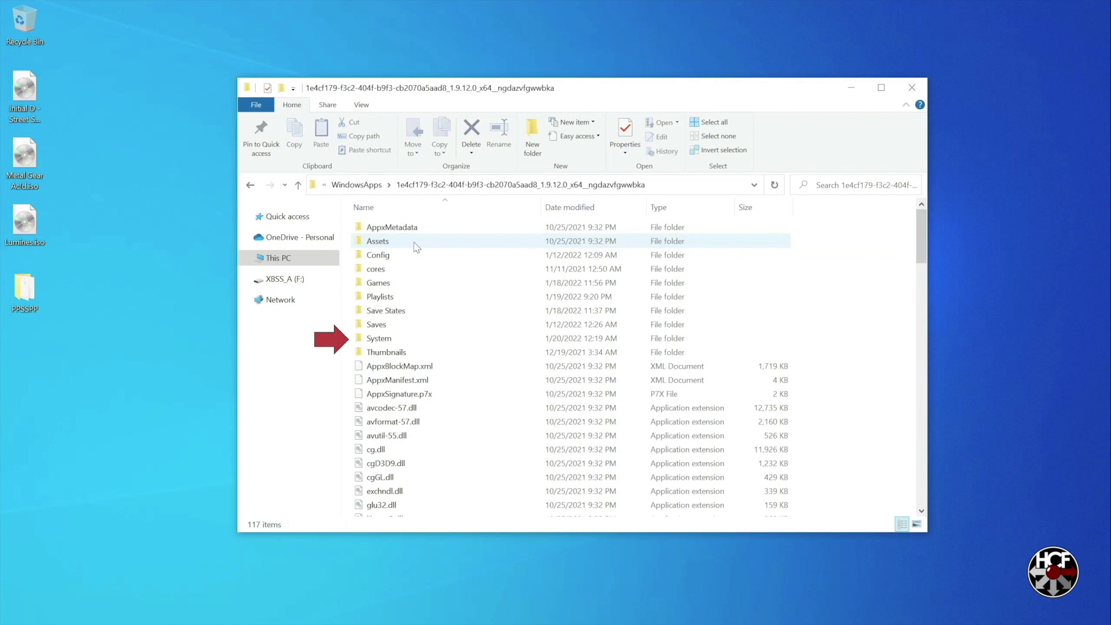
double_click(402, 339)
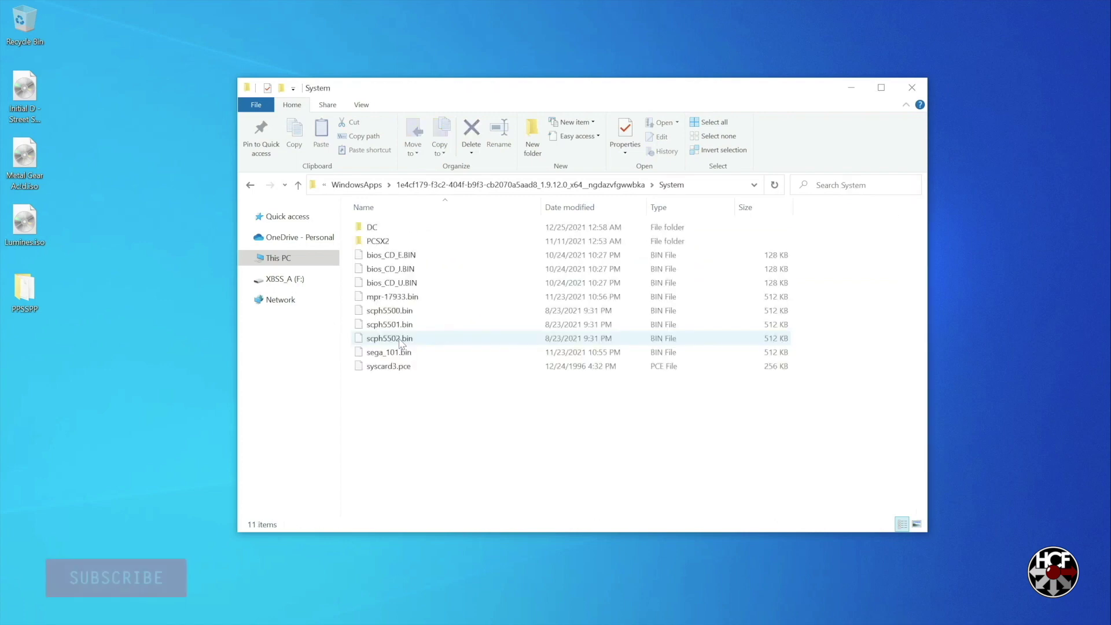
left_click_drag(24, 300, 424, 435)
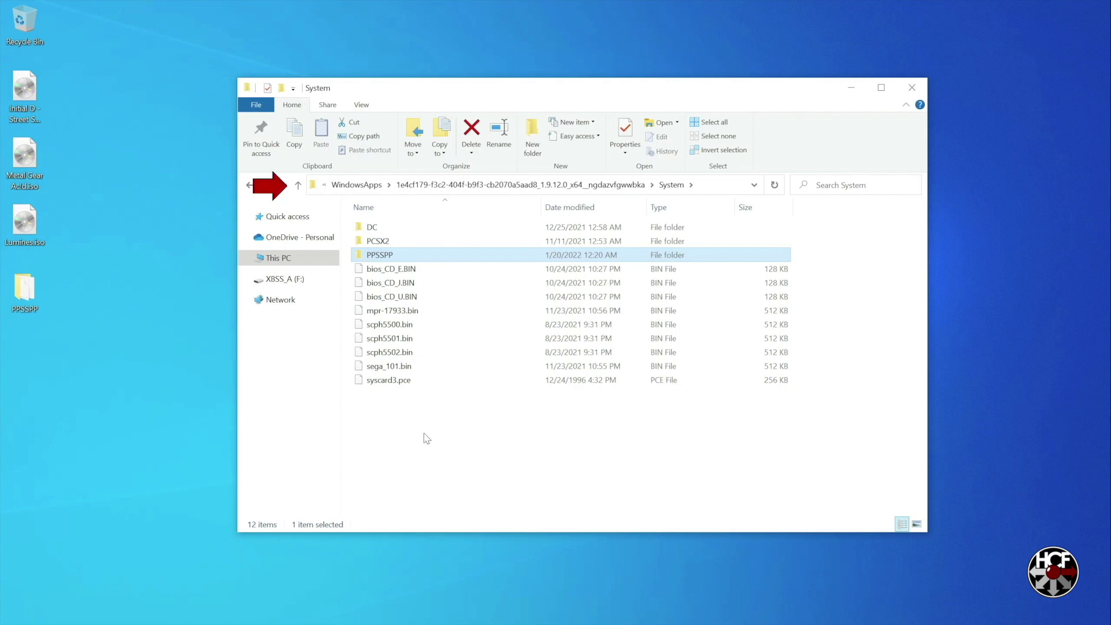
Go back to the app package, open Games, then switch to the XBSS_A (F:) drive
left_click(298, 184)
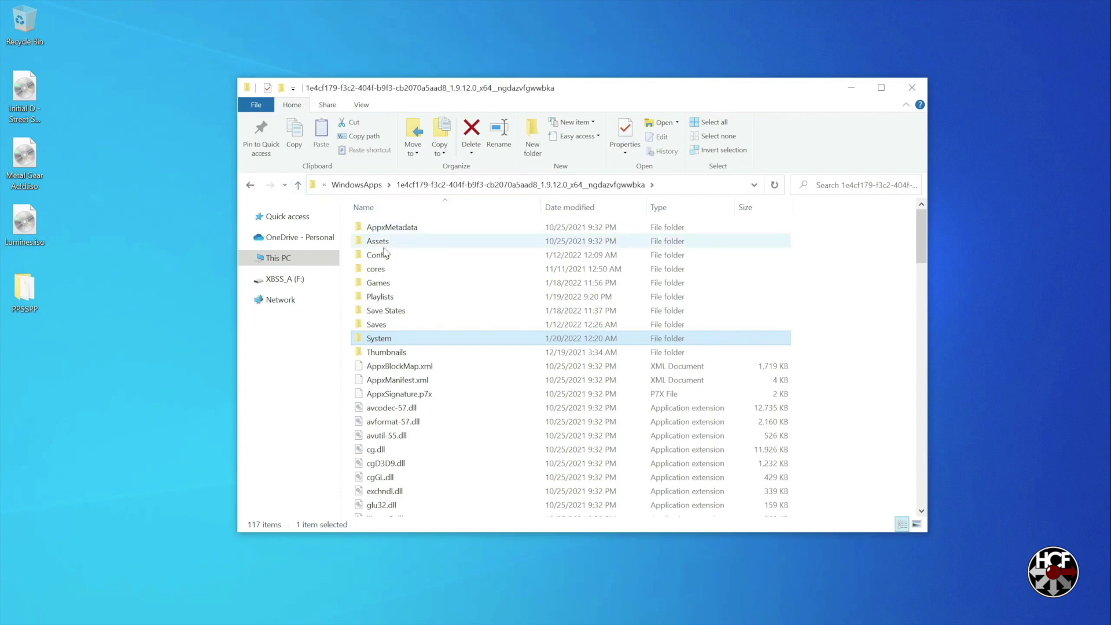
double_click(379, 283)
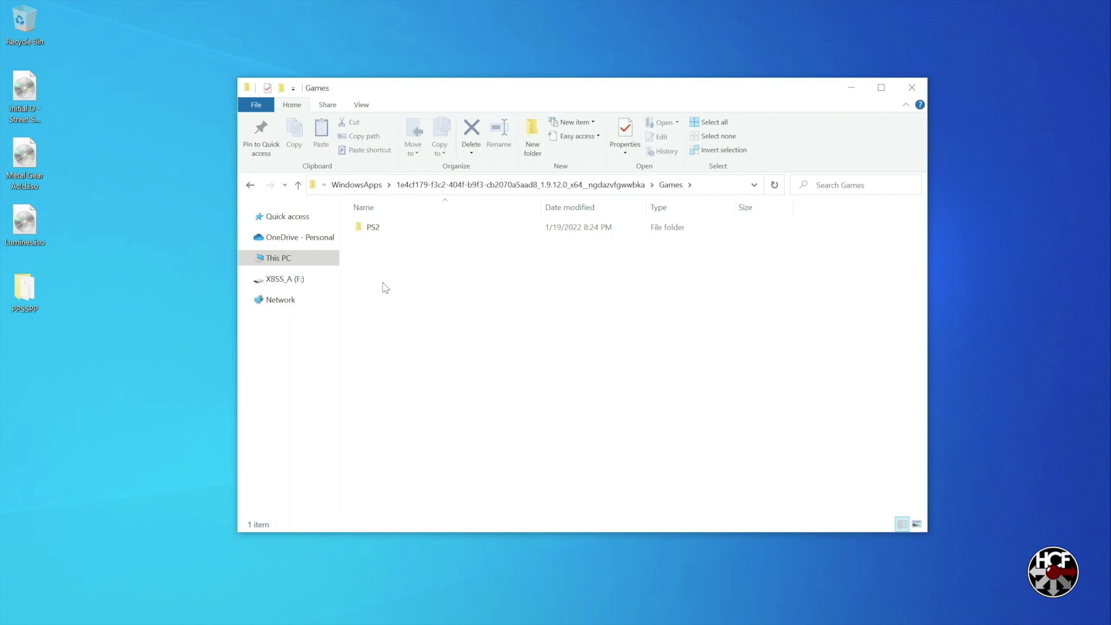
left_click(291, 280)
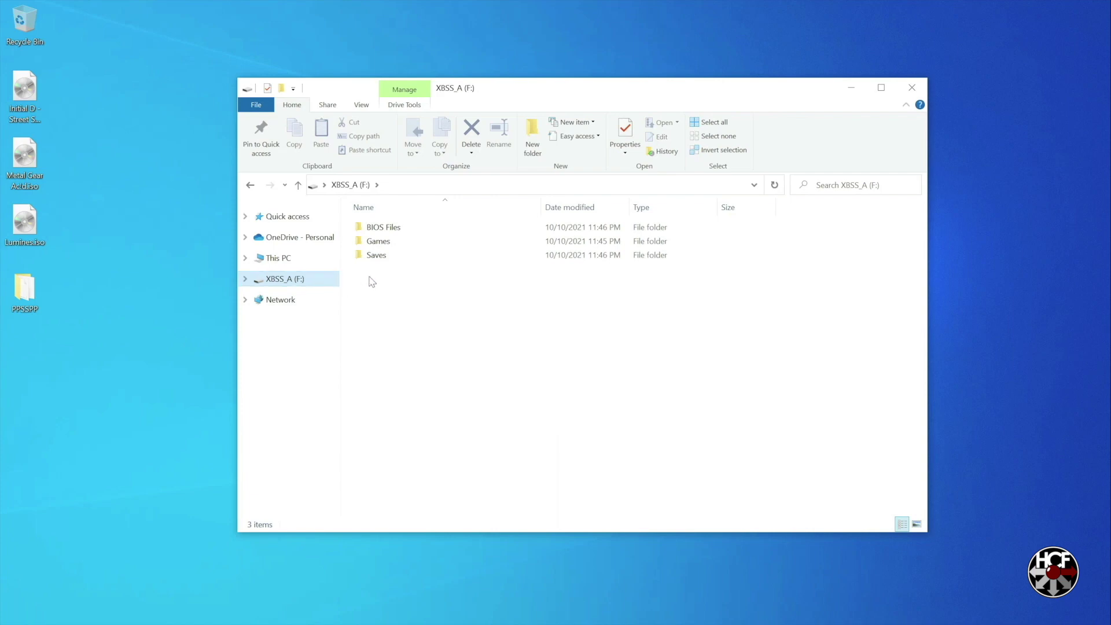
Create a new folder named PSP inside F:\Games
double_click(392, 245)
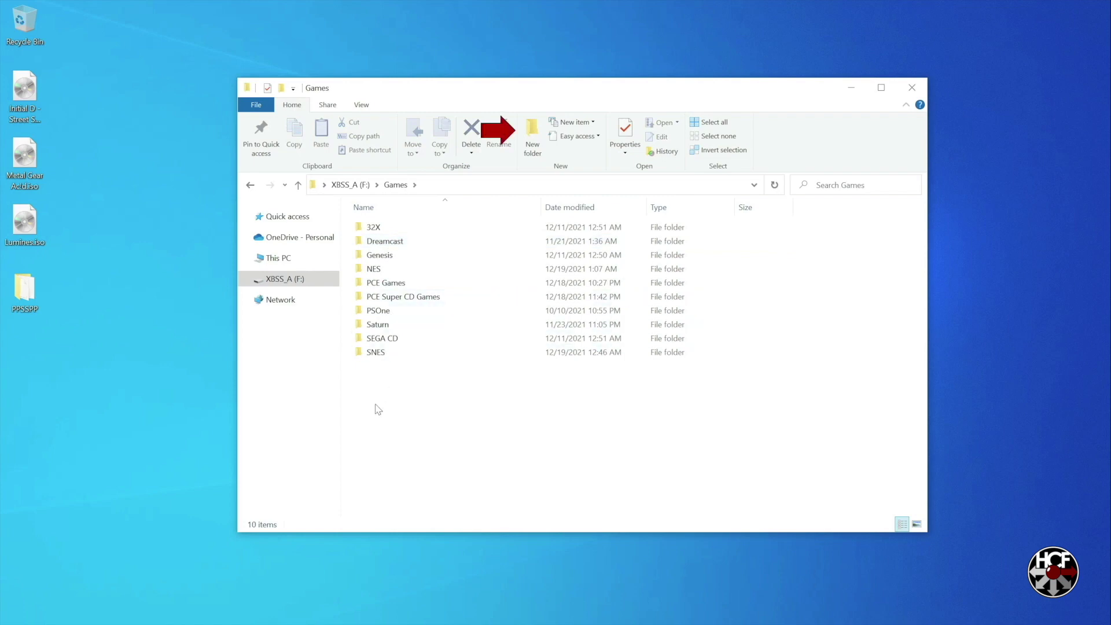
left_click(532, 138)
type("PSP")
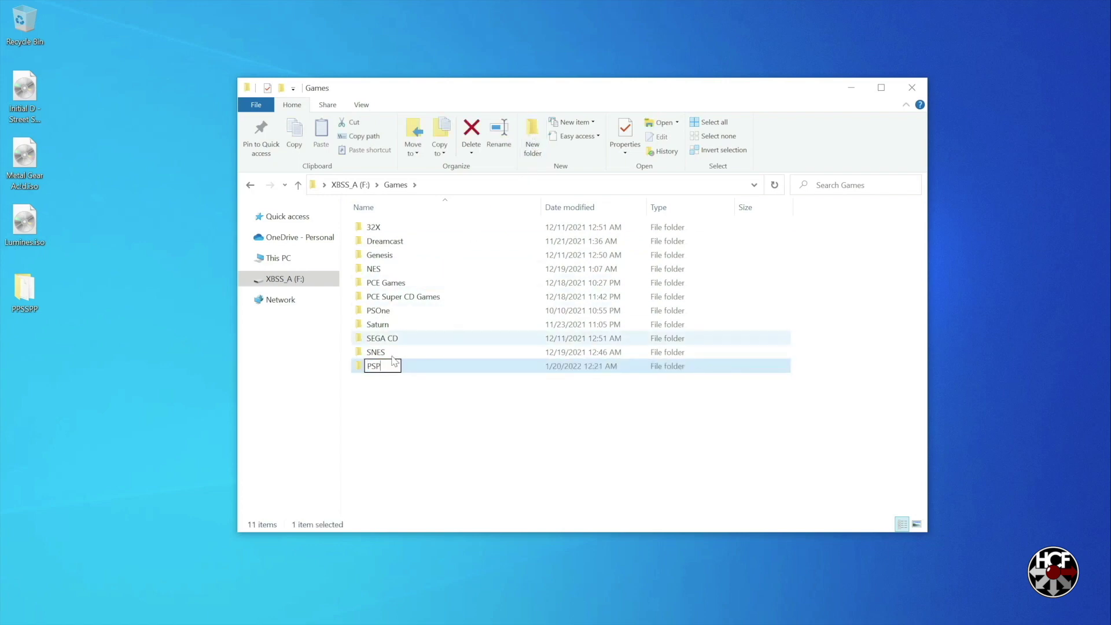
left_click(393, 412)
Copy the three desktop .iso files into the PSP folder and close the window
double_click(388, 373)
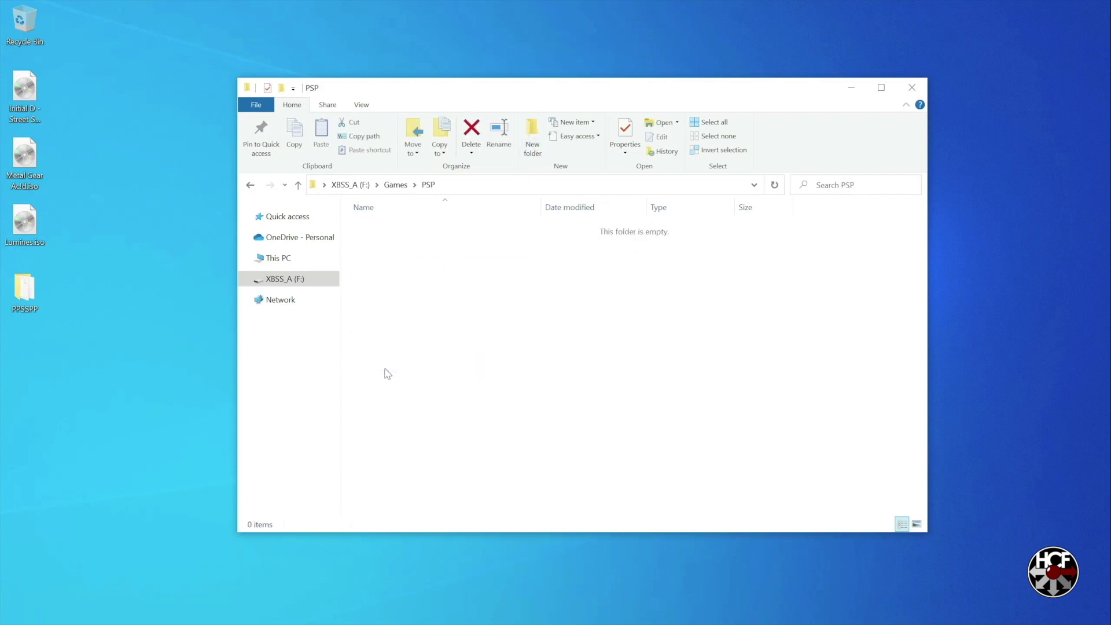
left_click_drag(84, 230, 441, 295)
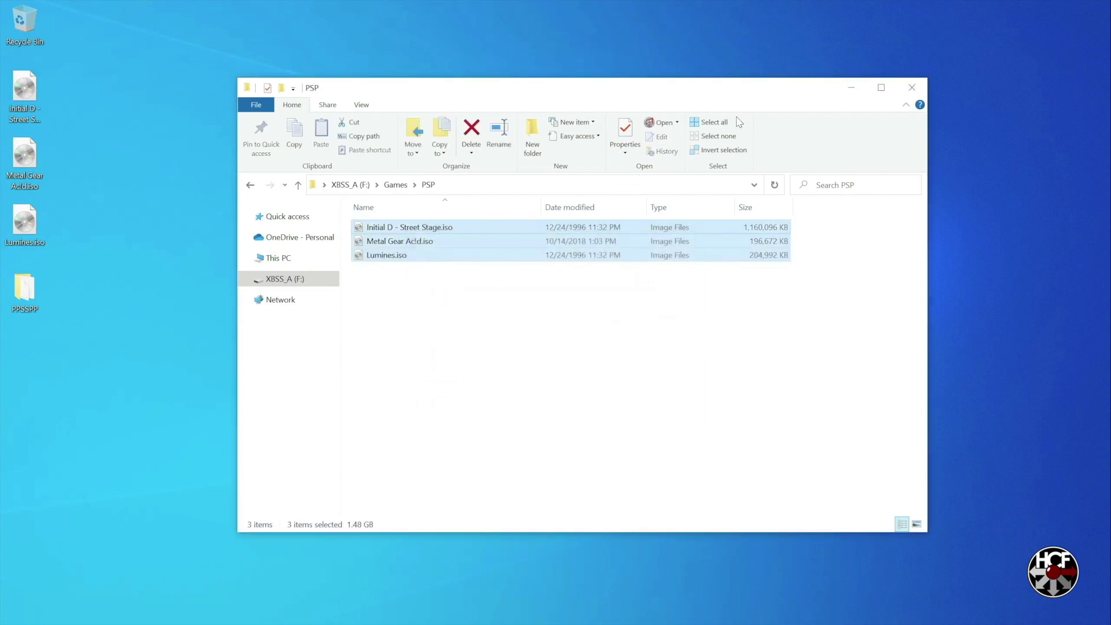
left_click(911, 87)
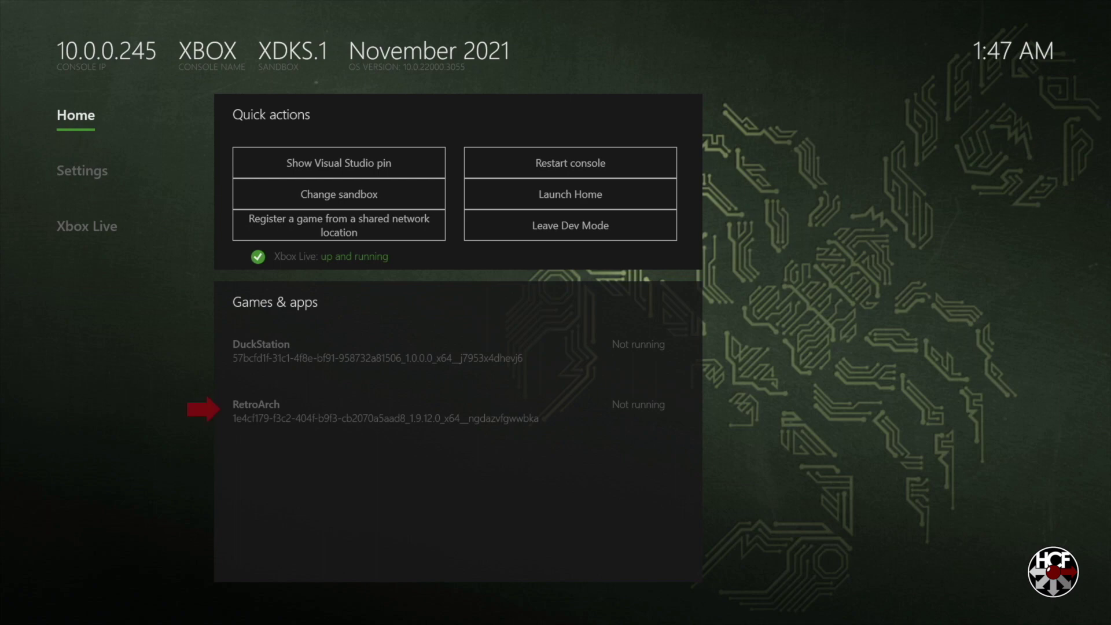
Highlight RetroArch under Games & apps in Dev Home and launch it
key("Right")
key("Down")
key("Down")
key("Down")
key("Down")
key("Down")
key("Down")
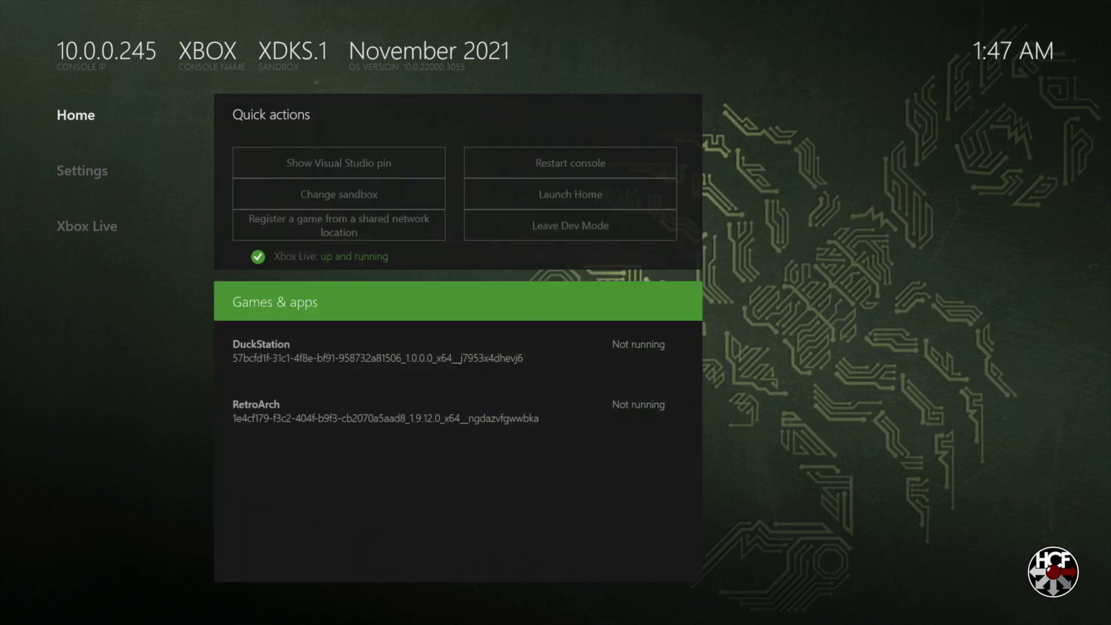
key("Return")
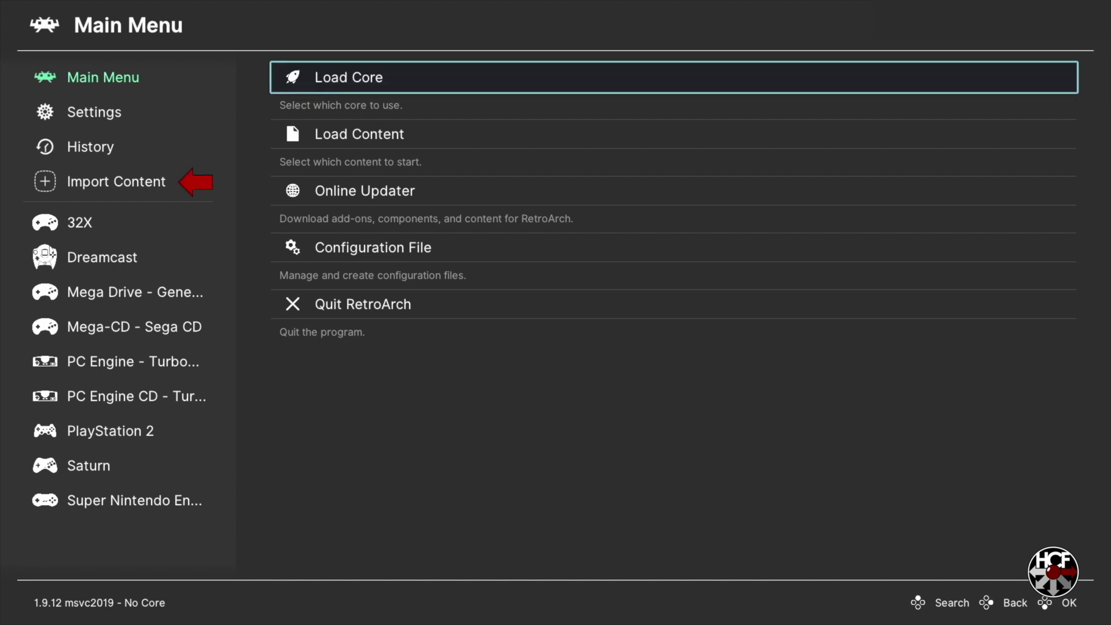
Open Import Content > Manual Scan and start choosing the Content Directory
key("Left")
key("Down")
key("Down")
key("Down")
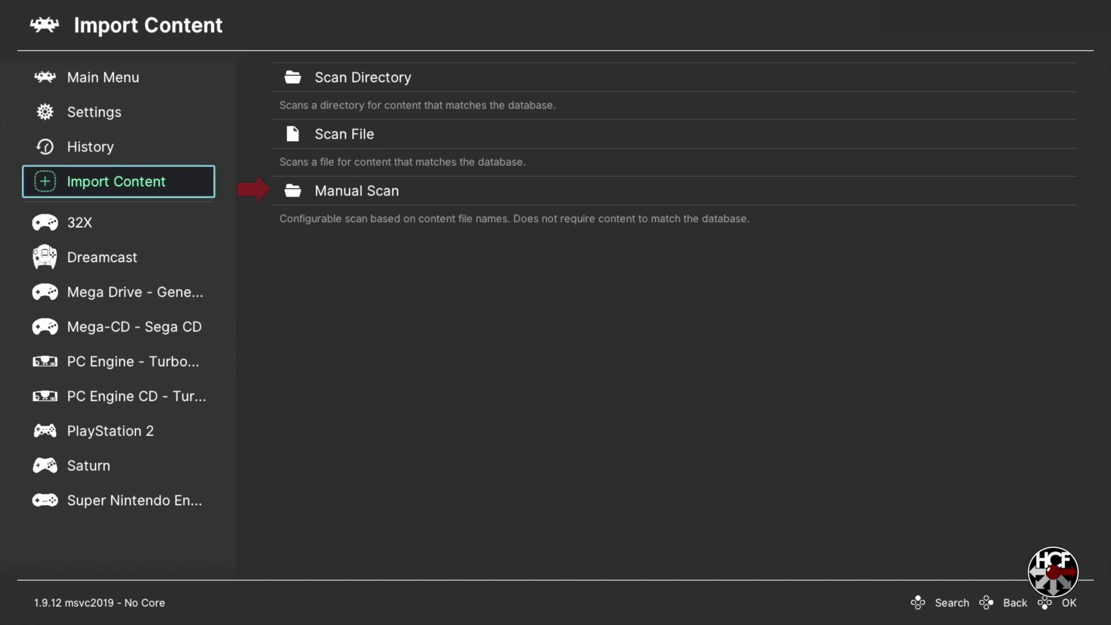
key("Right")
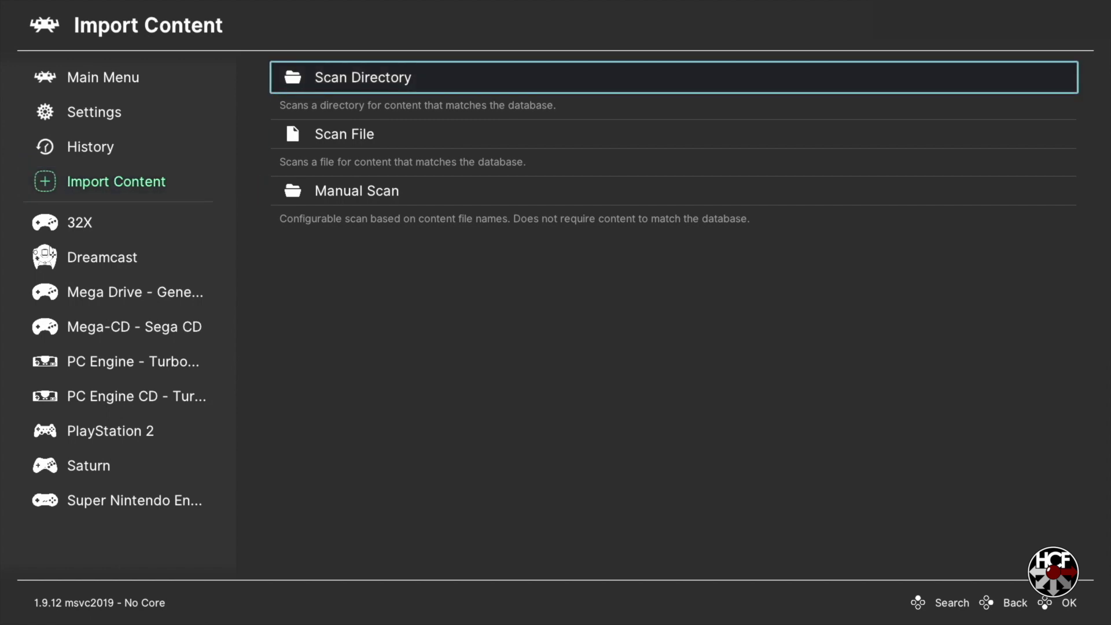
key("Down")
key("Down")
key("Return")
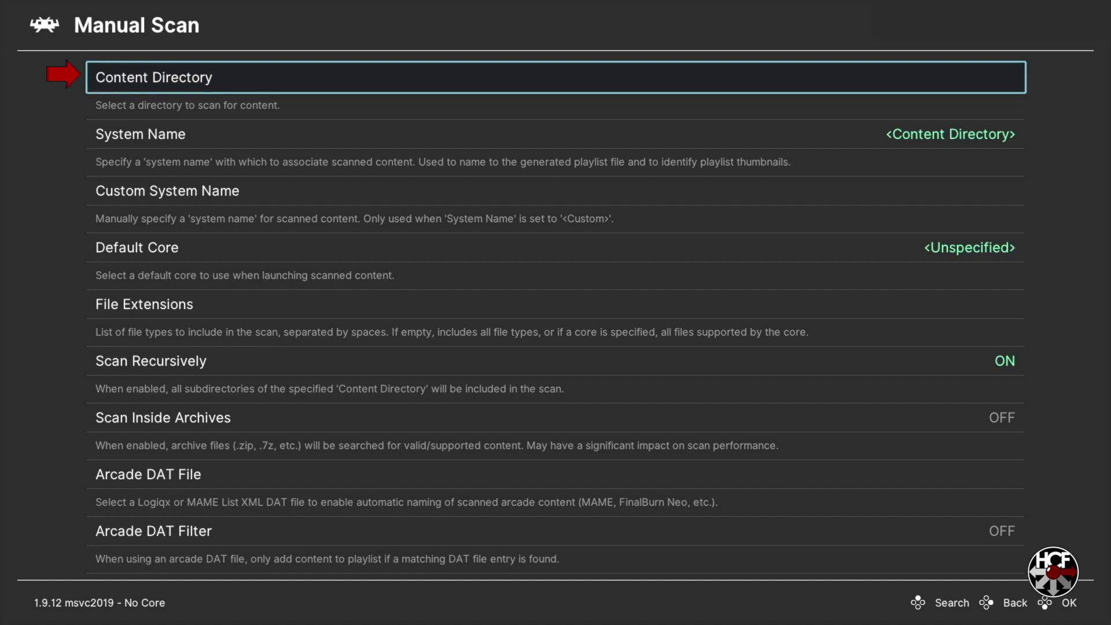
key("Return")
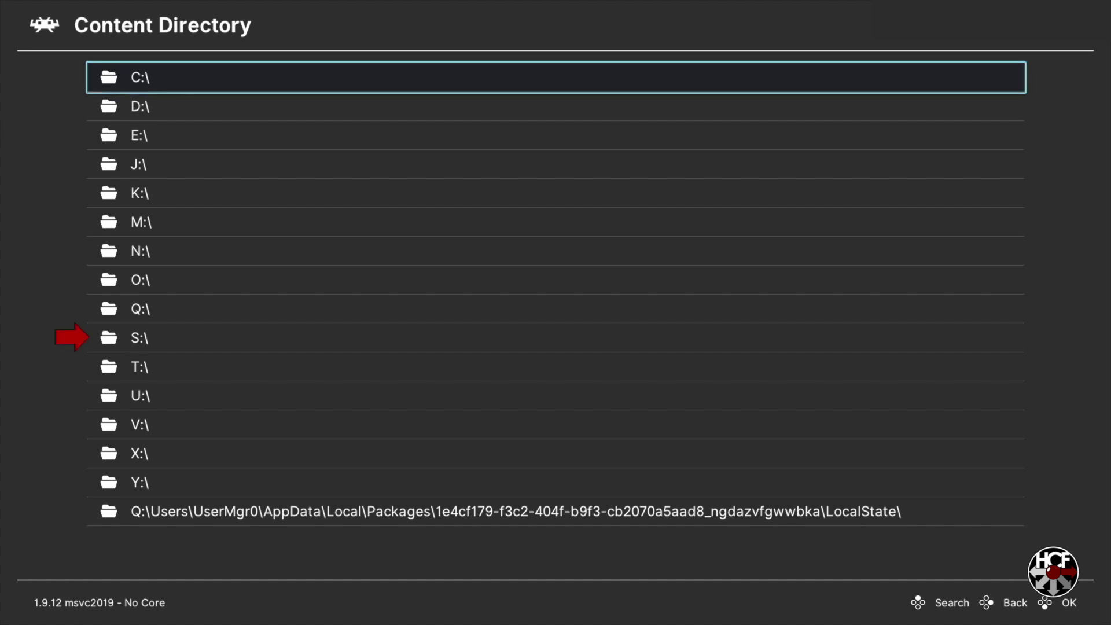
Browse the content directory to S:\Program Files\WindowsApps
key("Down")
key("Down")
key("Down")
key("Down")
key("Down")
key("Down")
key("Down")
key("Down")
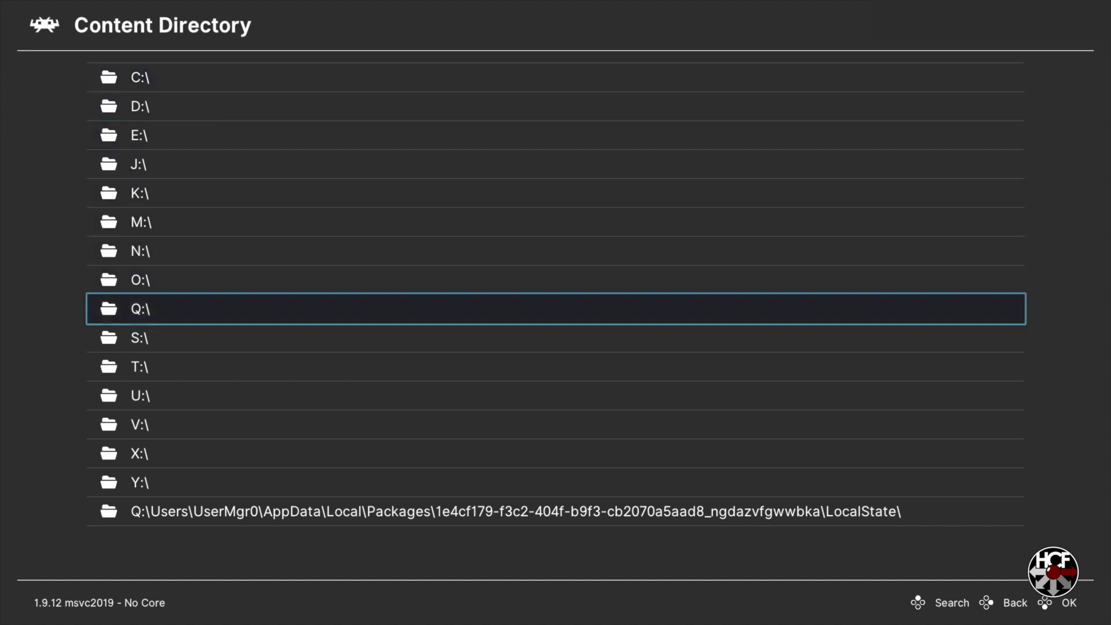
key("Return")
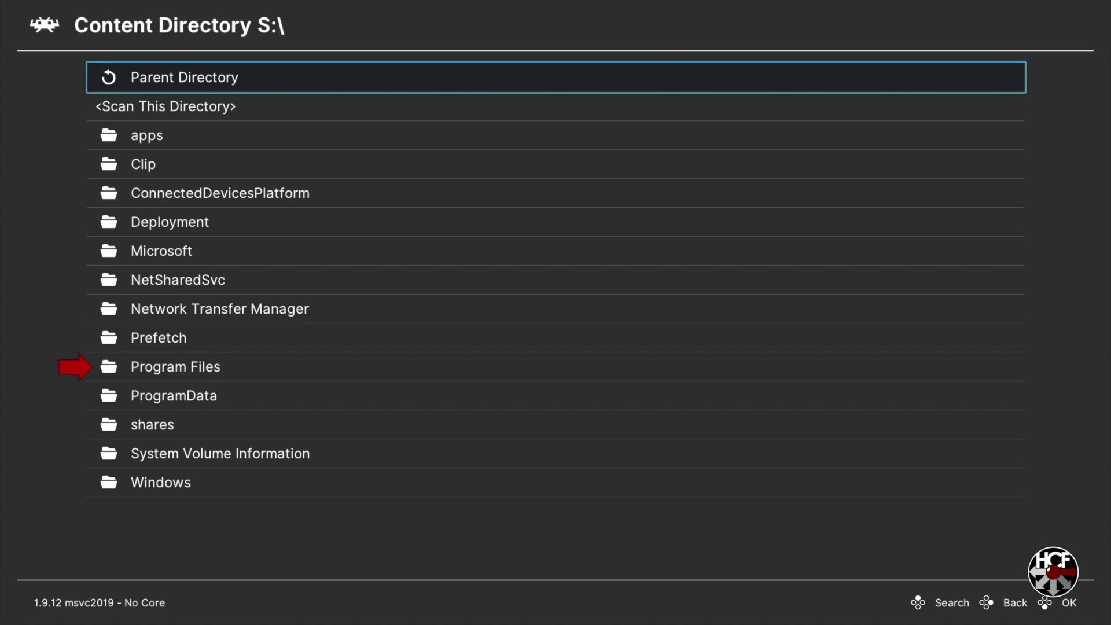
key("Down")
key("Down")
key("Down")
key("Down")
key("Down")
key("Down")
key("Down")
key("Down")
key("Down")
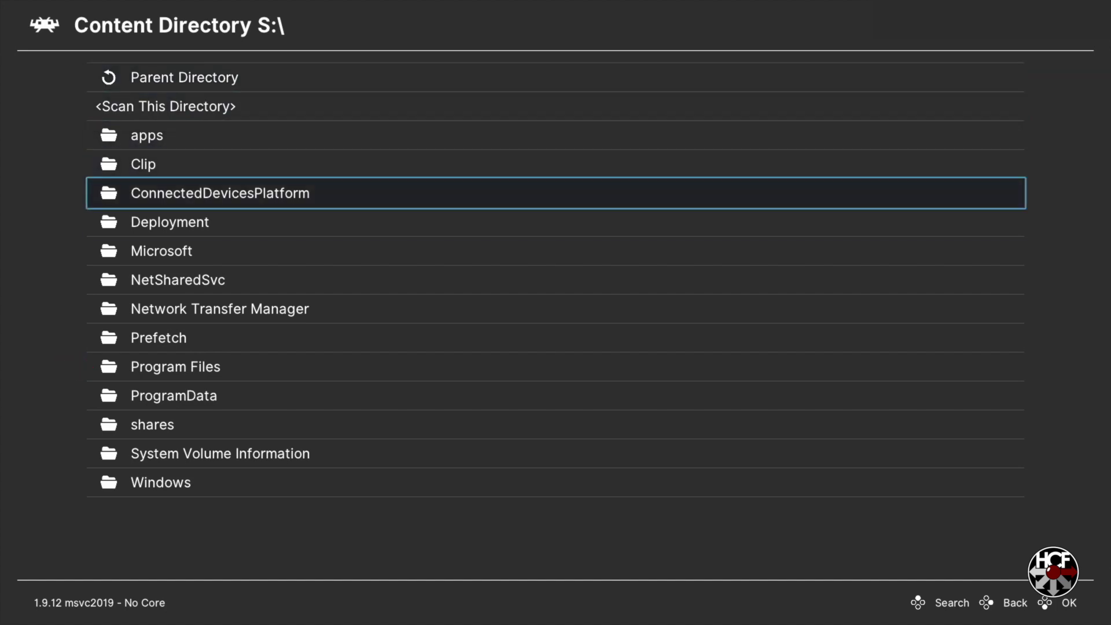
key("Down")
key("Return")
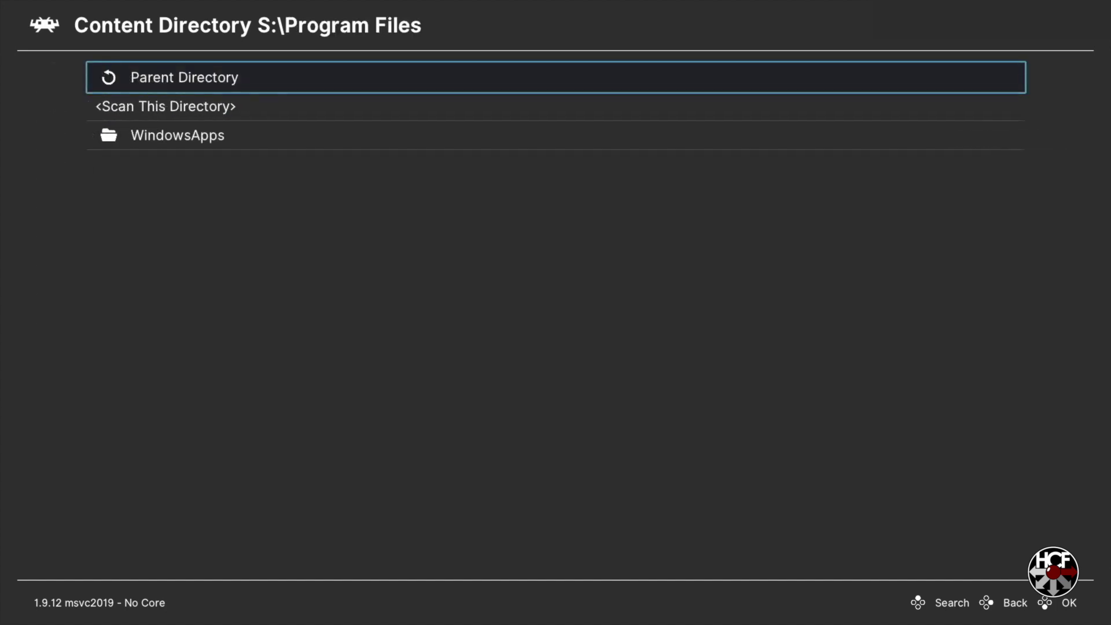
key("Down")
key("Return")
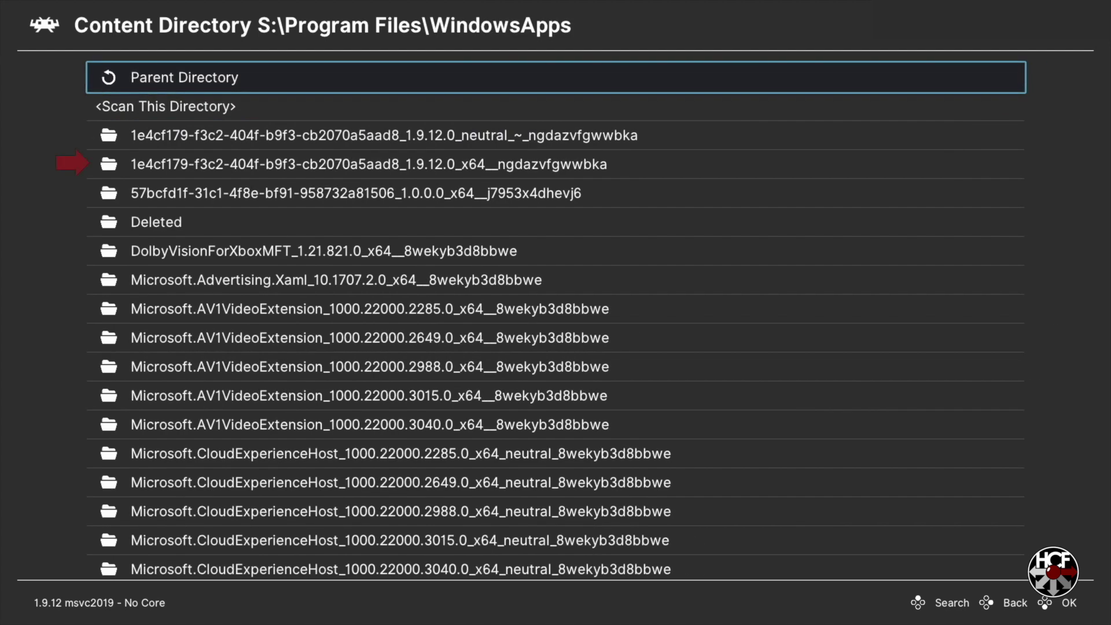
Look inside the RetroArch x64 package's Games folder, then back out to the drive list
key("Down")
key("Down")
key("Return")
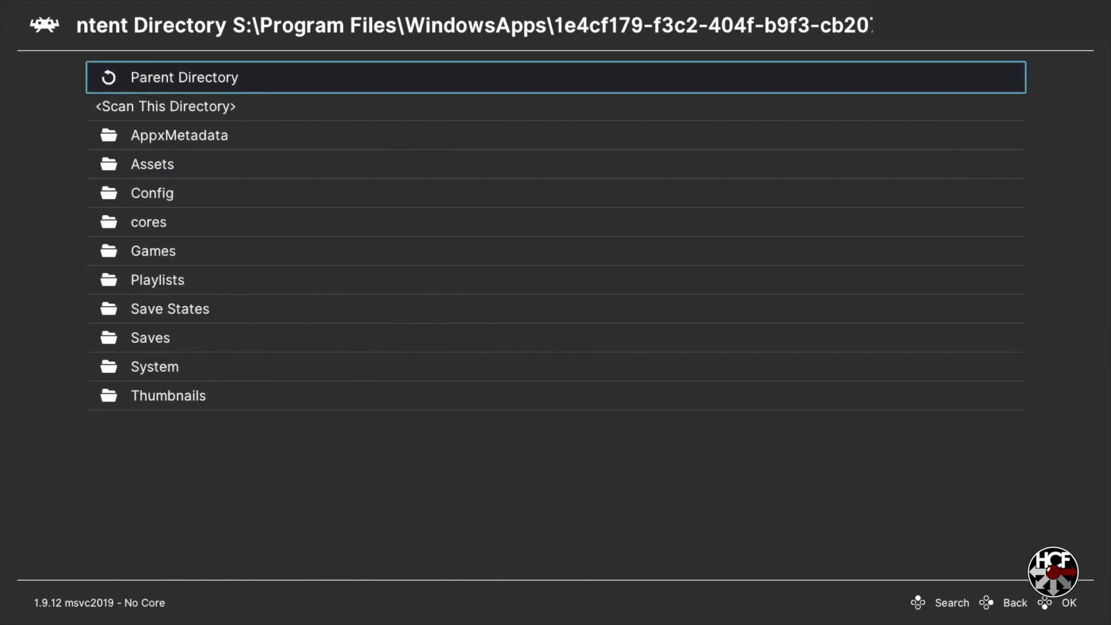
key("Down")
key("Down")
key("Down")
key("Down")
key("Down")
key("Down")
key("Return")
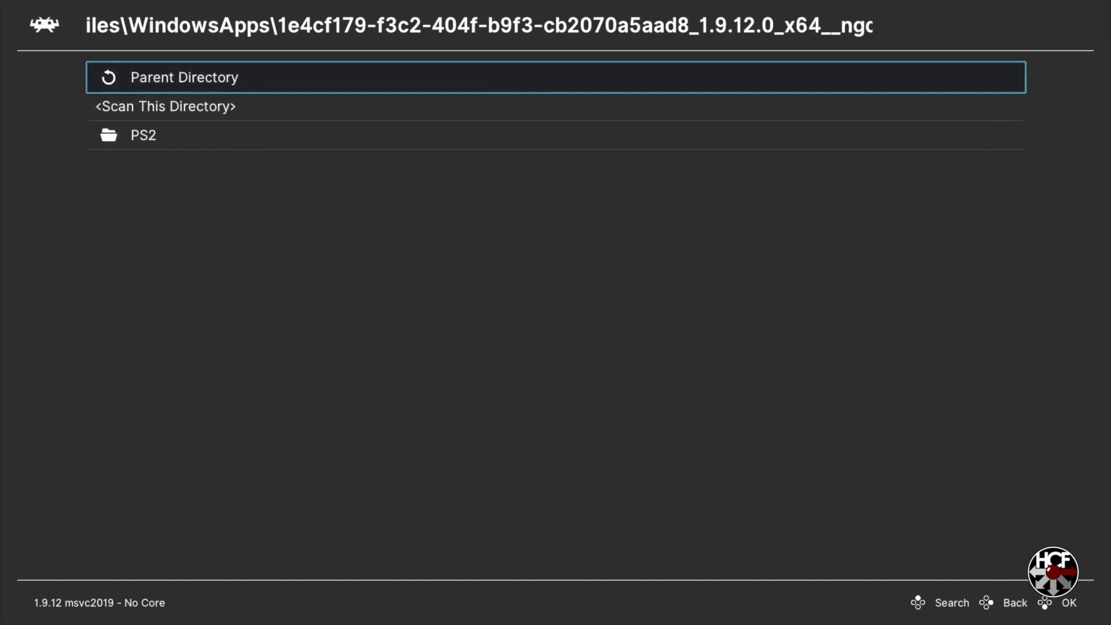
key("Down")
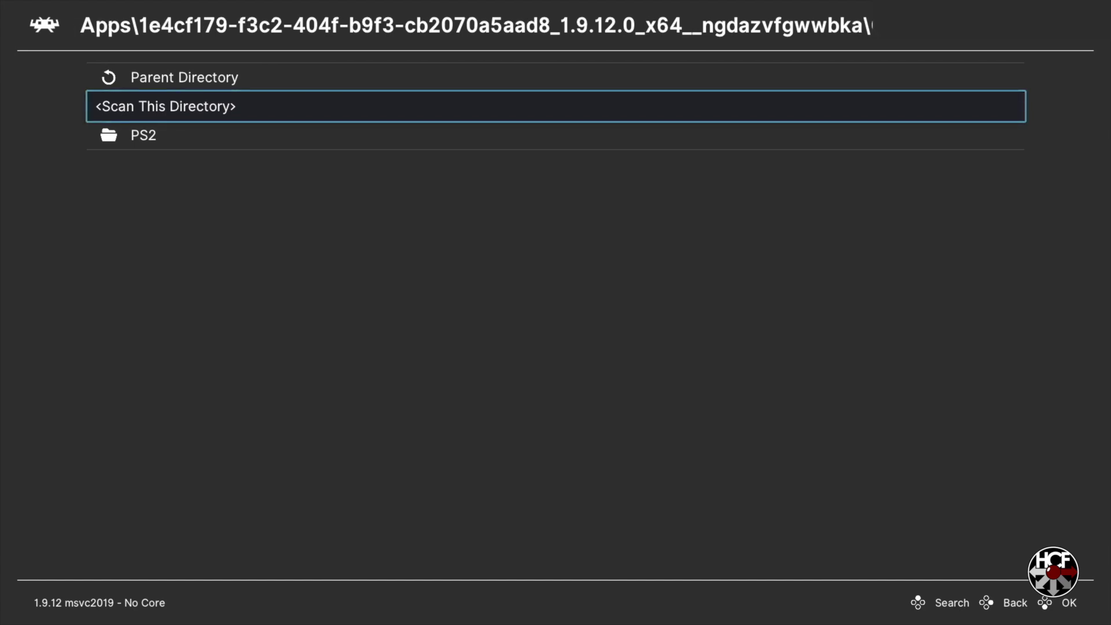
key("BackSpace")
key("BackSpace")
key("BackSpace")
key("BackSpace")
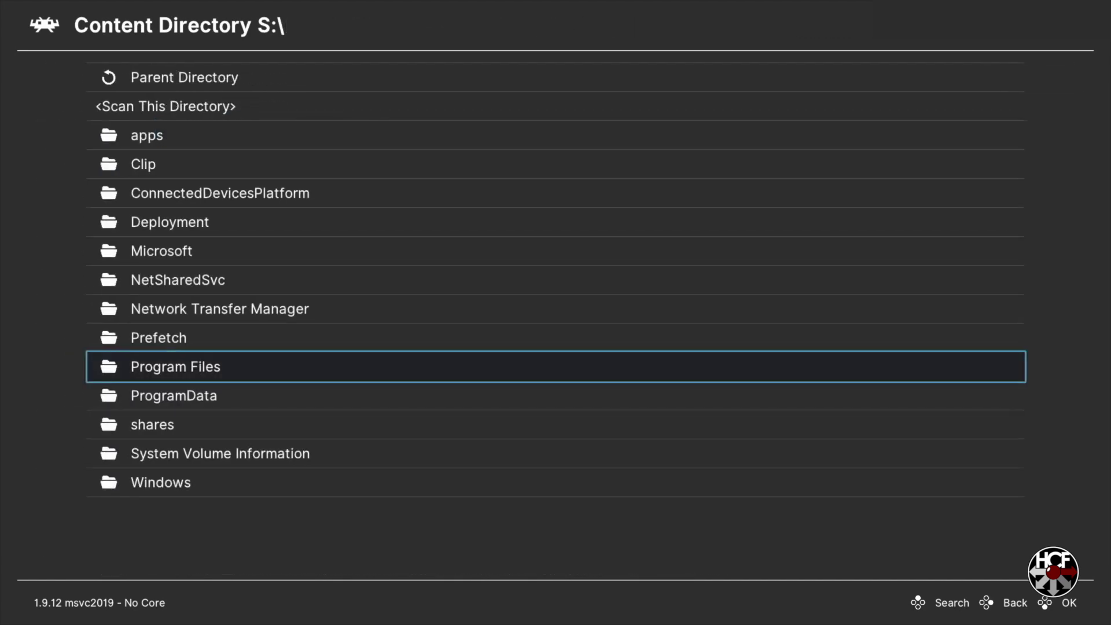
key("BackSpace")
key("Up")
key("Up")
key("Up")
key("Up")
key("Up")
key("Up")
key("Up")
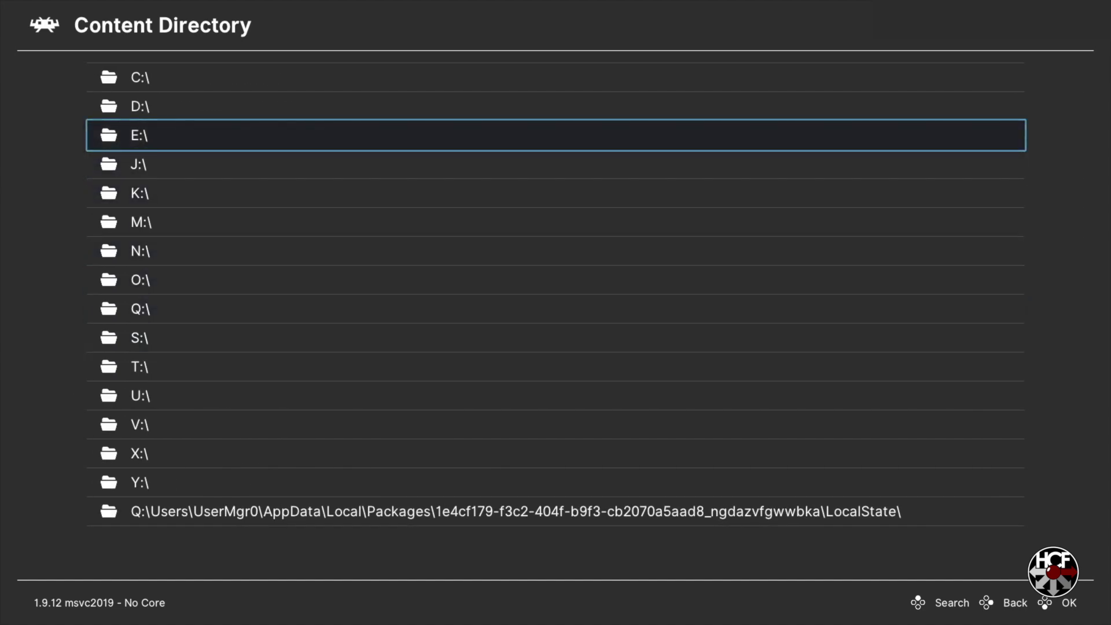
Browse to E:\Games\PSP and choose it as the scan's content directory
key("Return")
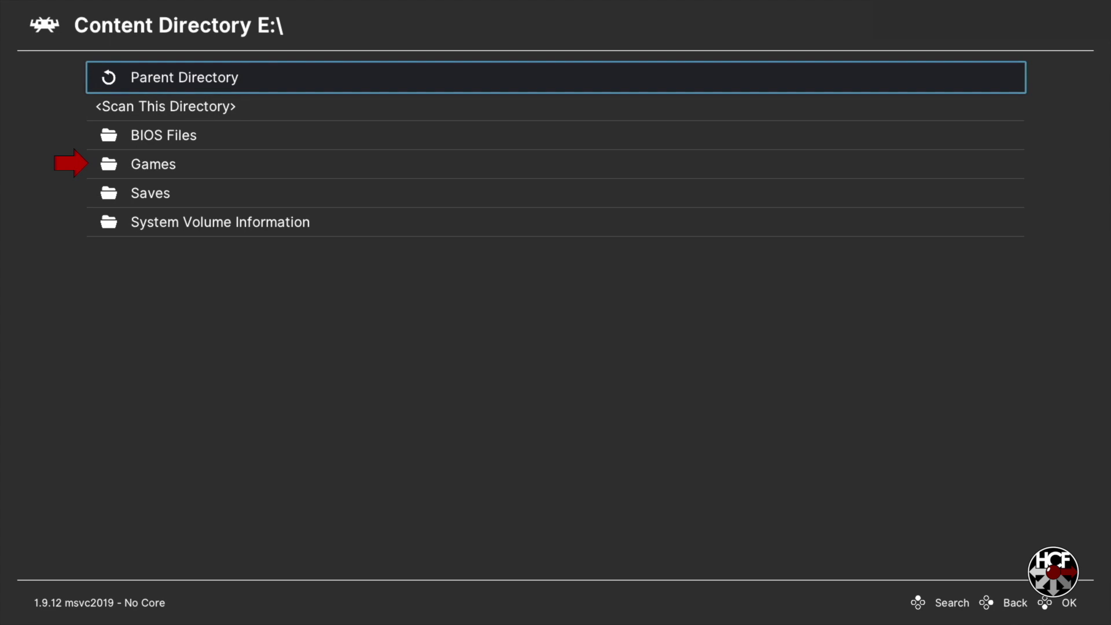
key("Down")
key("Down")
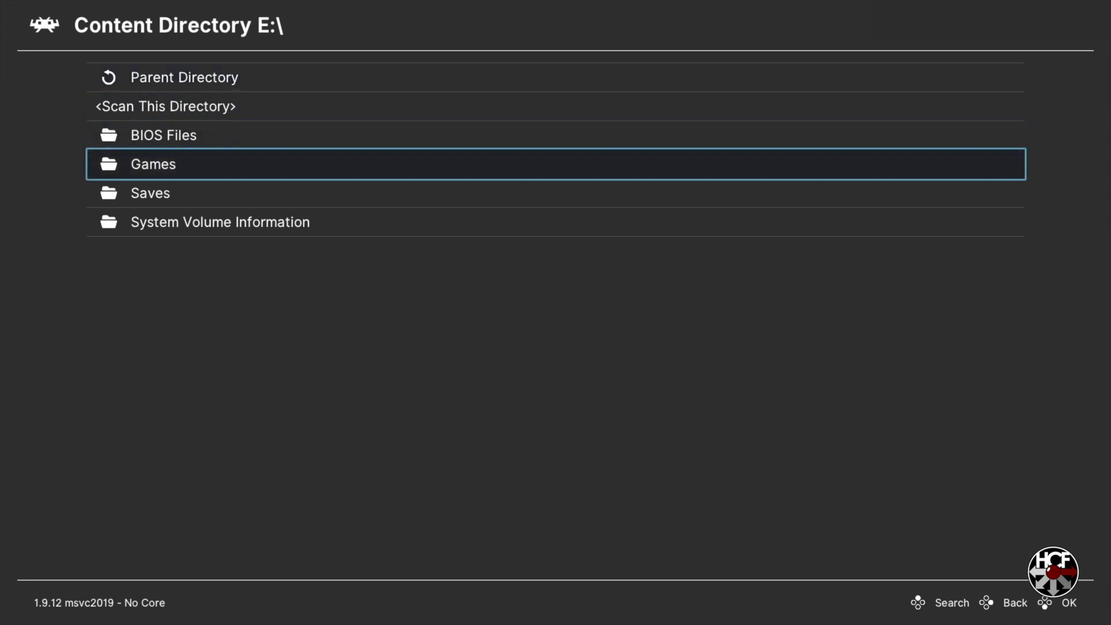
key("Return")
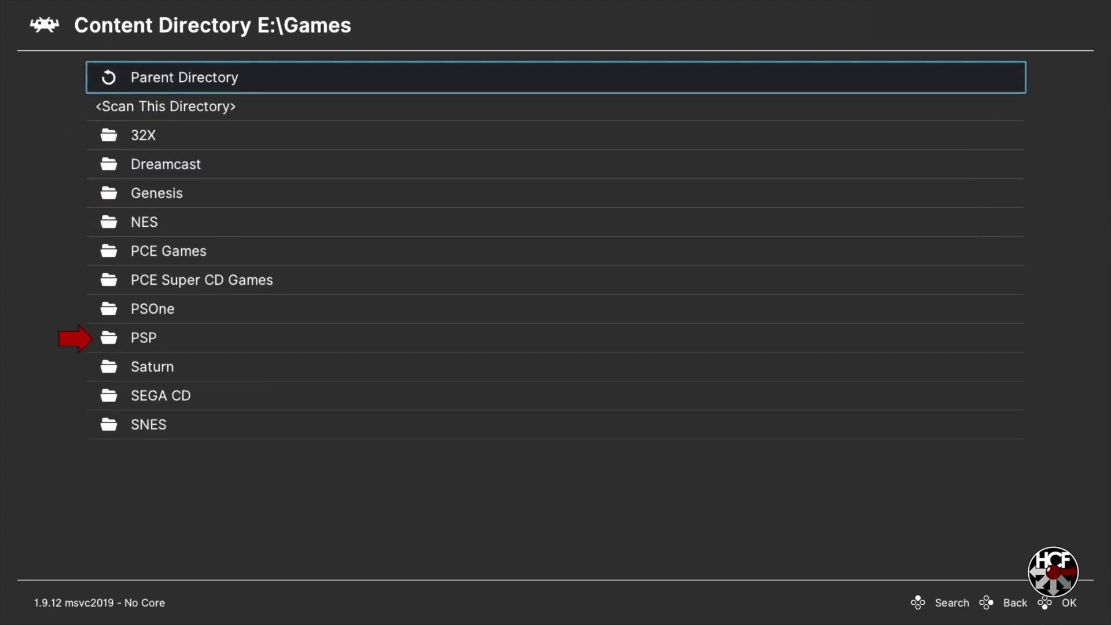
key("Down")
key("Down")
key("Down")
key("Down")
key("Down")
key("Down")
key("Down")
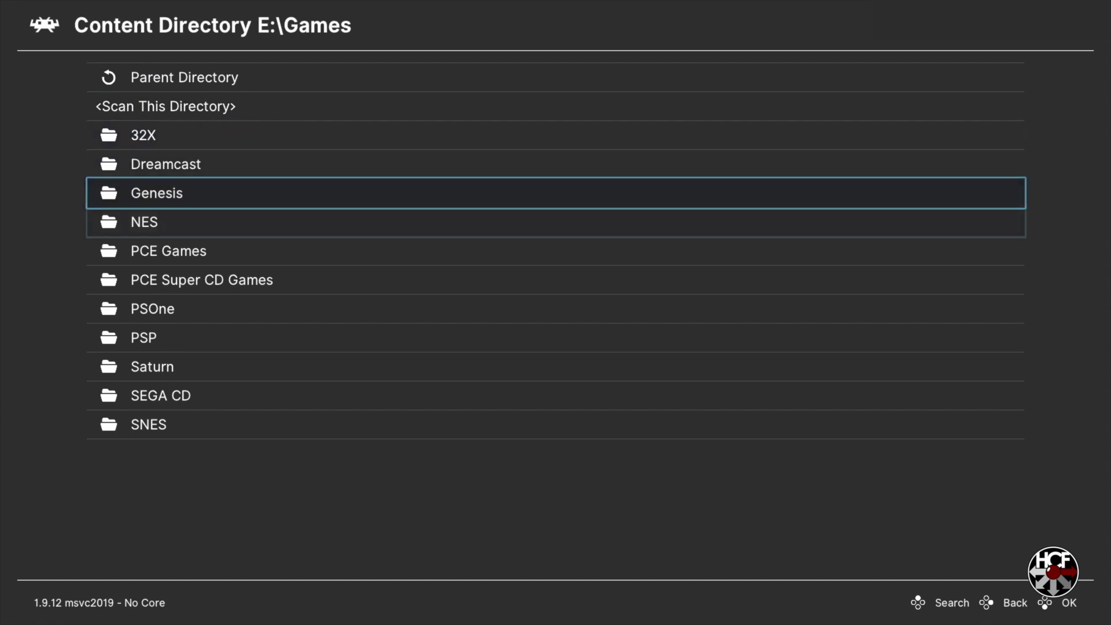
key("Down")
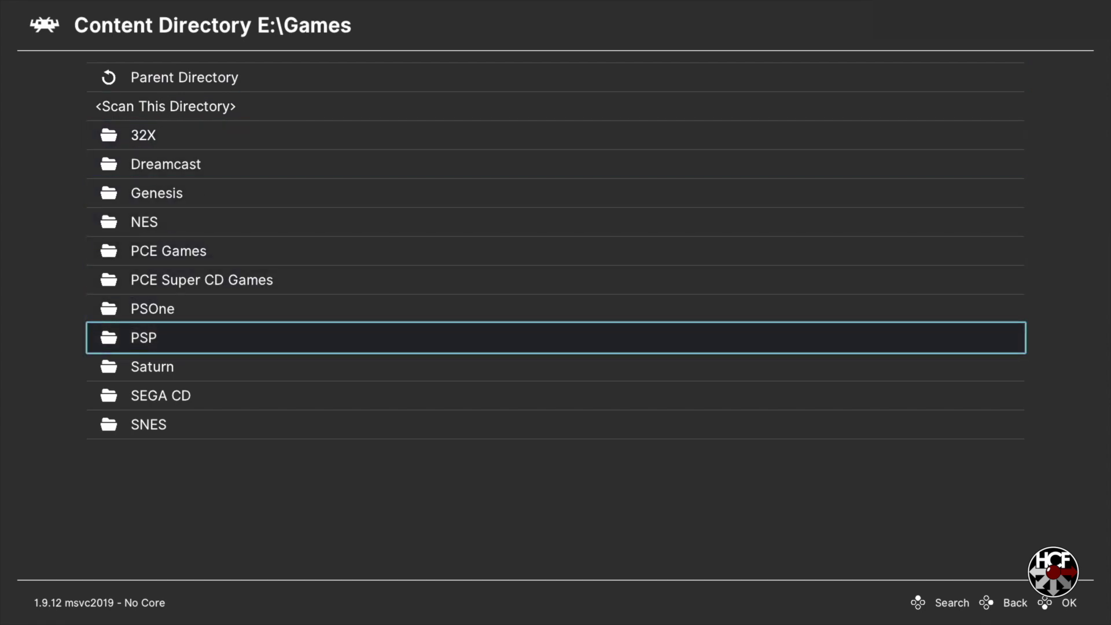
key("Return")
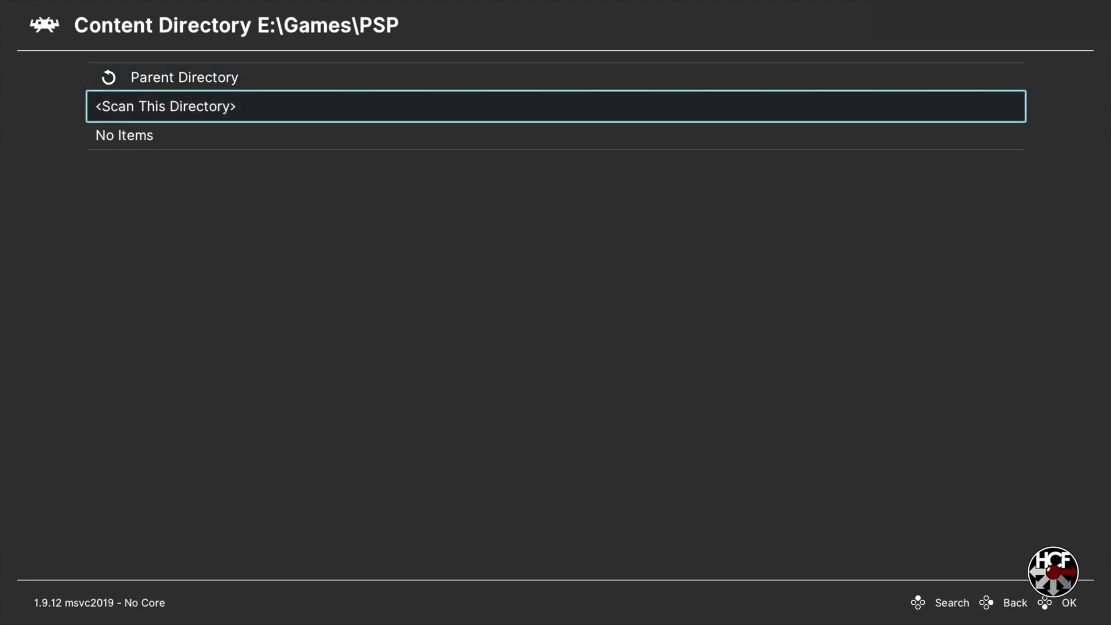
key("Return")
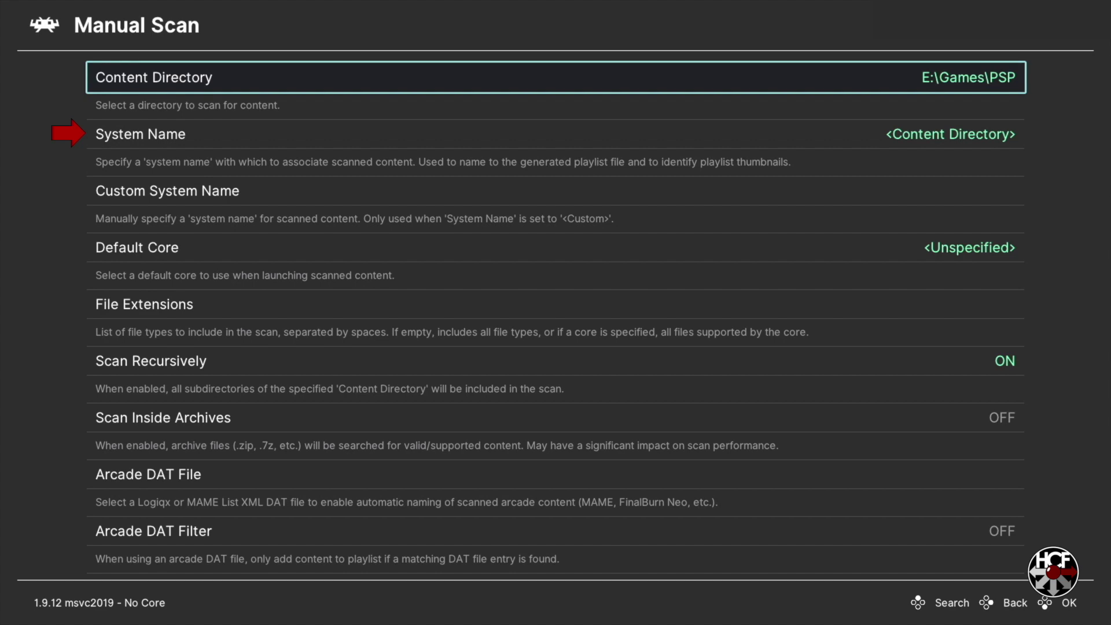
Set System Name to Sony - PlayStation Portable
key("Down")
key("Return")
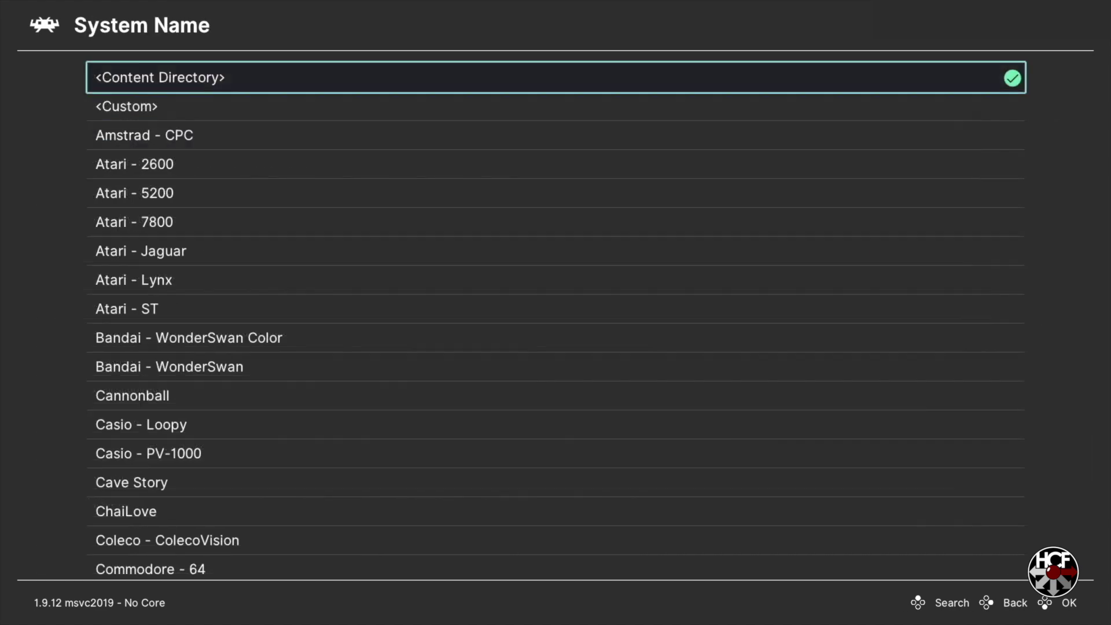
key("Up")
key("Up")
key("Up")
key("Up")
key("Up")
key("Up")
key("Up")
key("Up")
key("Up")
key("Up")
key("Up")
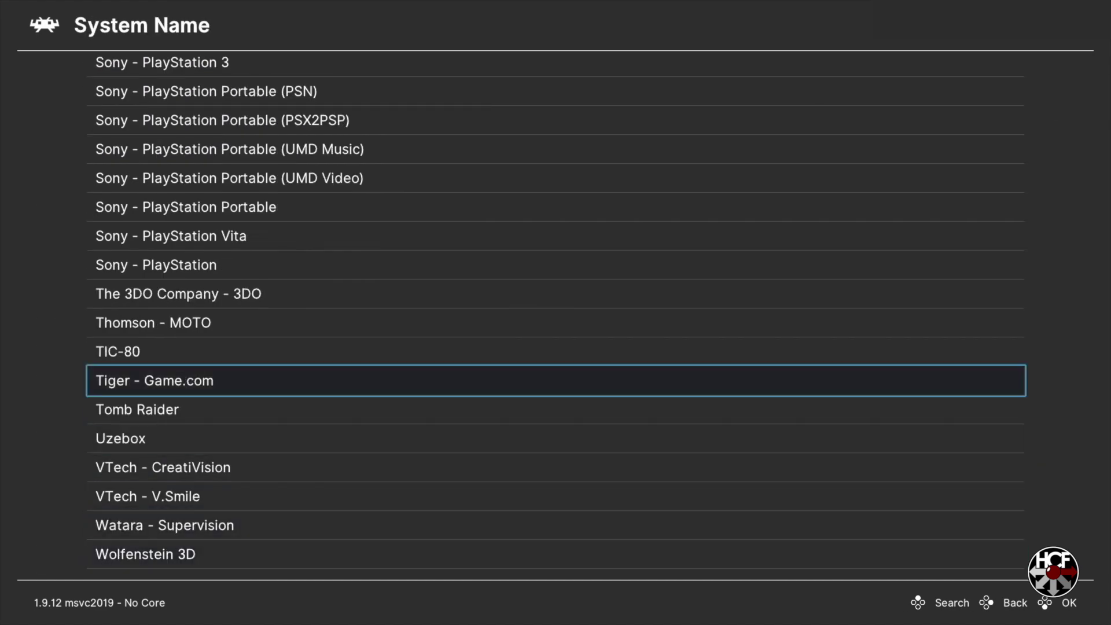
key("Up")
key("Up")
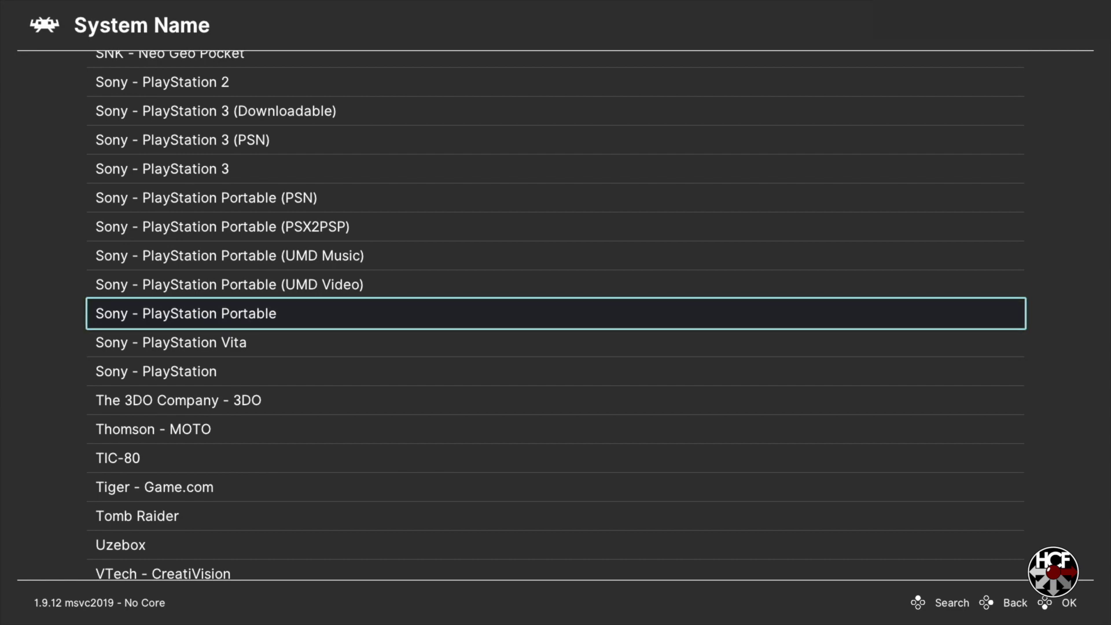
key("Return")
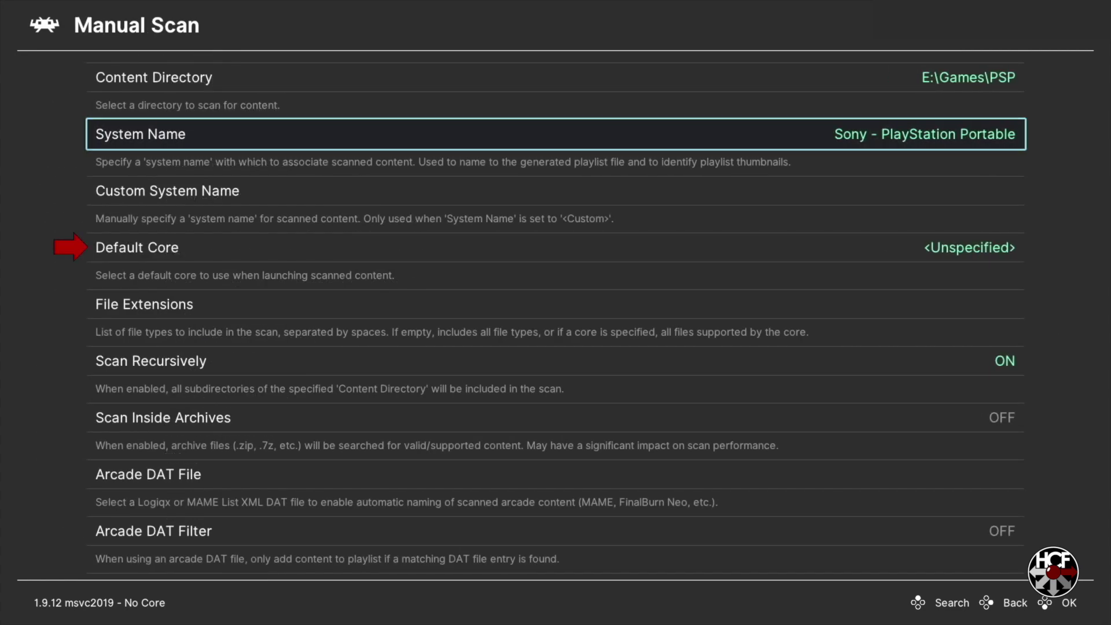
Set Default Core to Sony - PlayStation Portable (PPSSPP)
key("Down")
key("Down")
key("Return")
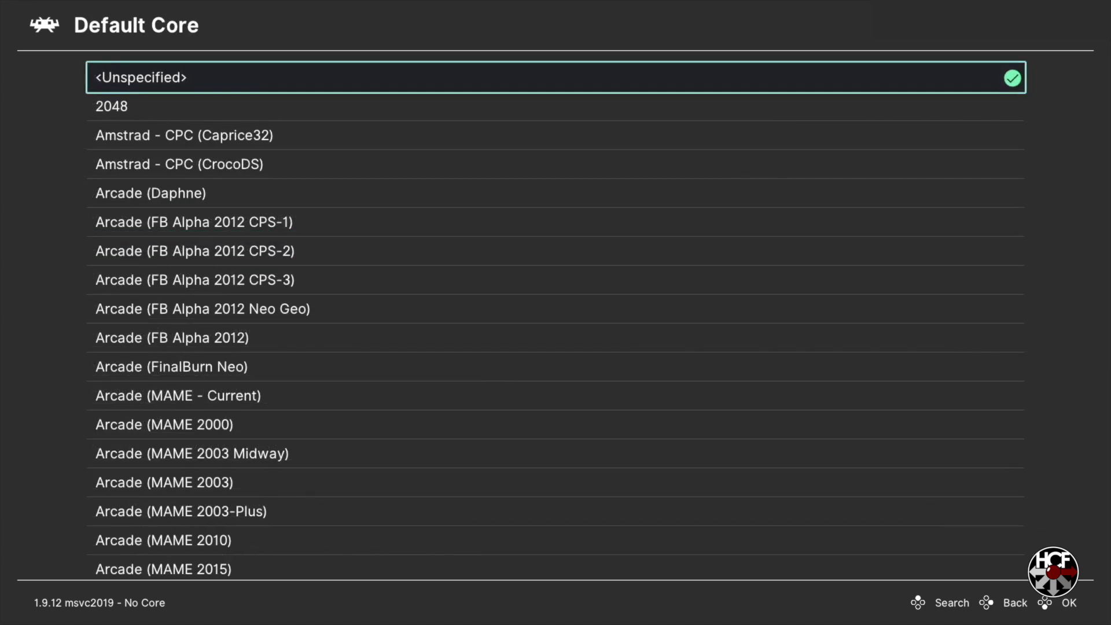
key("Up")
key("Up")
key("Up")
key("Up")
key("Up")
key("Up")
key("Up")
key("Up")
key("Up")
key("Up")
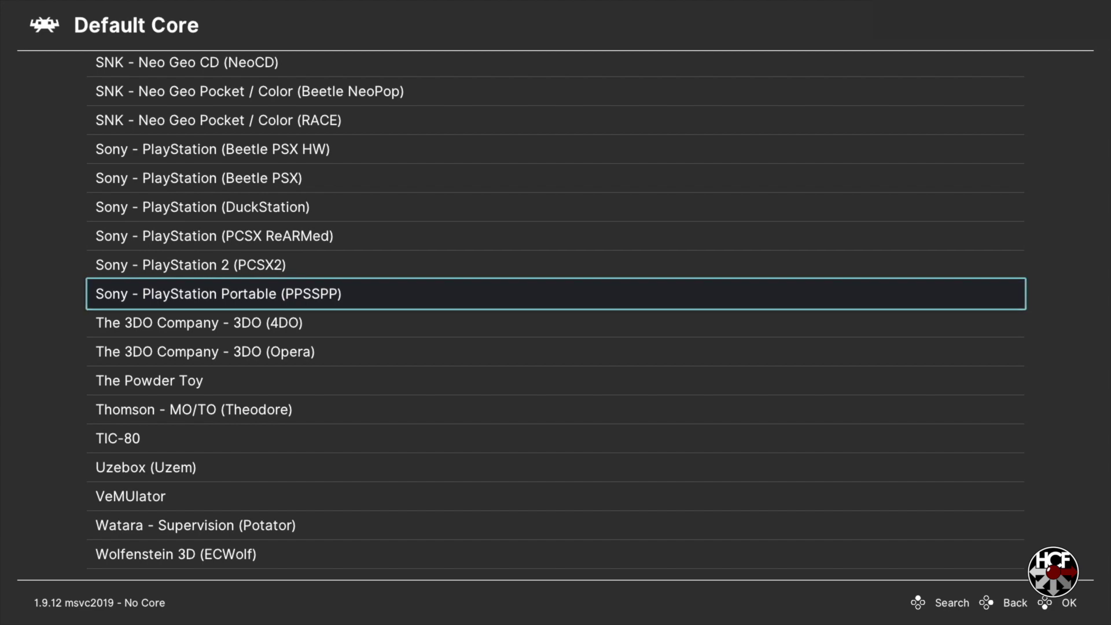
key("Return")
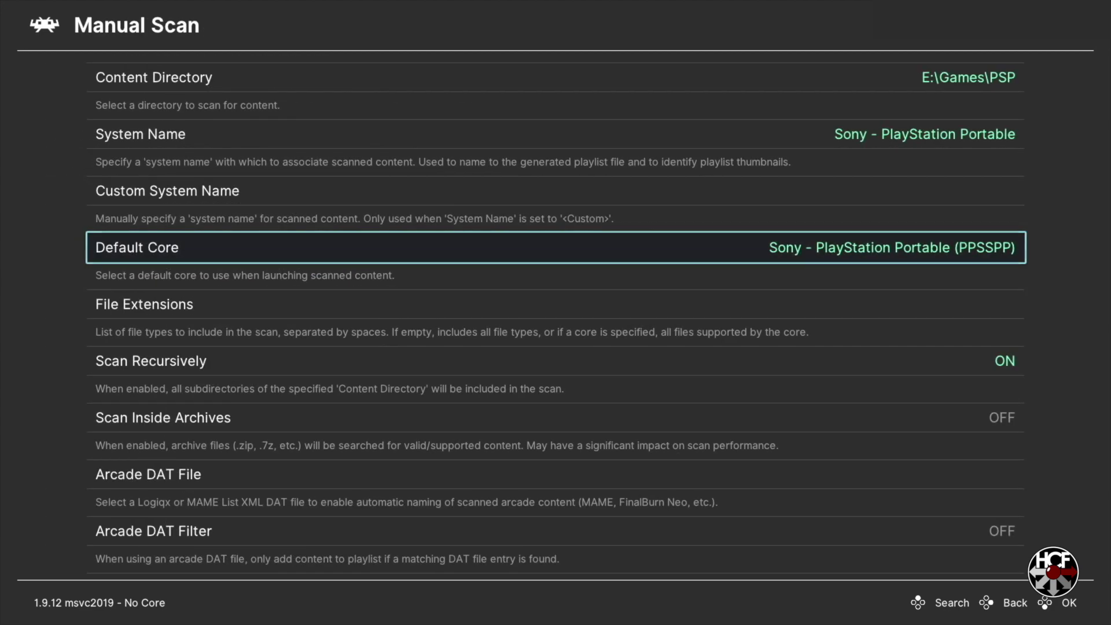
key("Down")
key("Down")
key("Down")
key("Down")
key("Down")
key("Down")
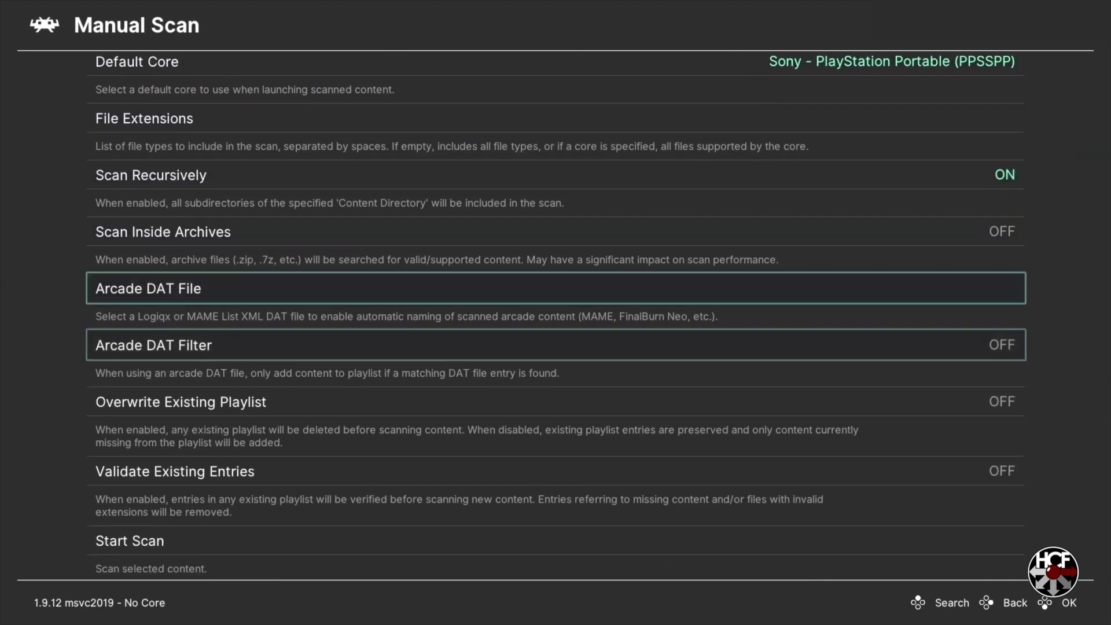
Run the manual scan of E:\Games\PSP until Scan complete, then go back to Import Content
key("Down")
key("Down")
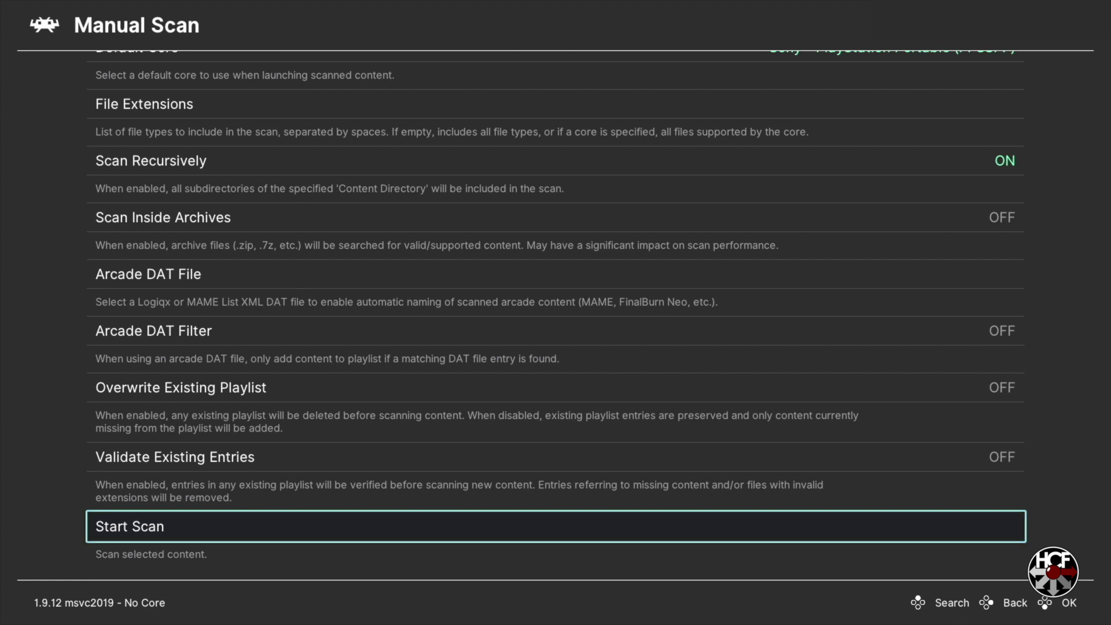
key("Return")
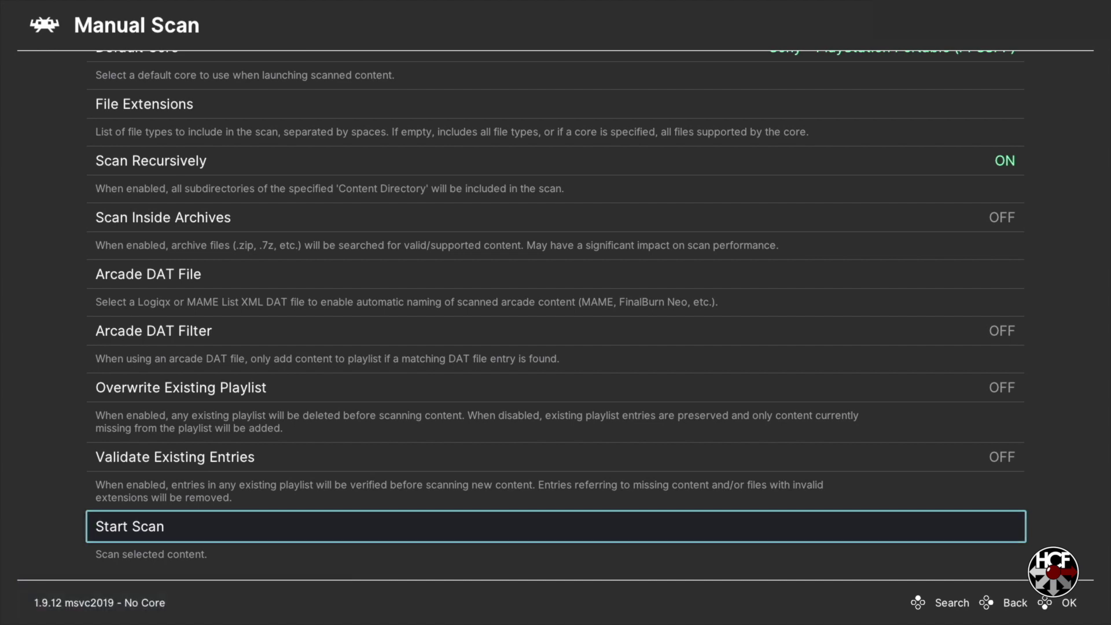
key("BackSpace")
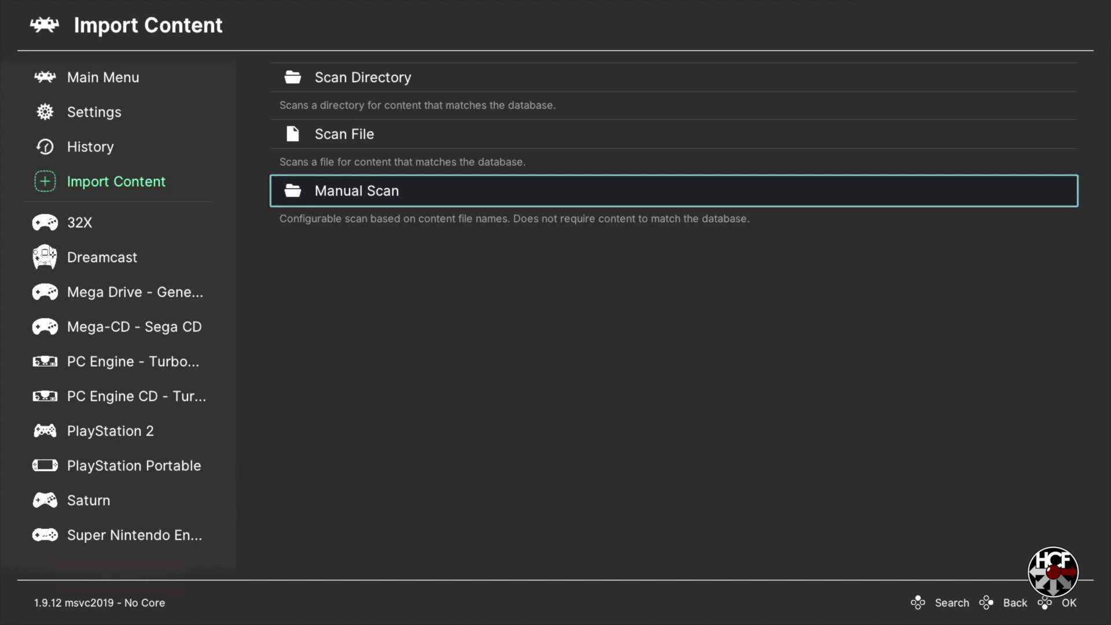
Open the PlayStation Portable playlist and run Initial D - Street Stage
key("Left")
key("Down")
key("Down")
key("Down")
key("Down")
key("Down")
key("Down")
key("Down")
key("Down")
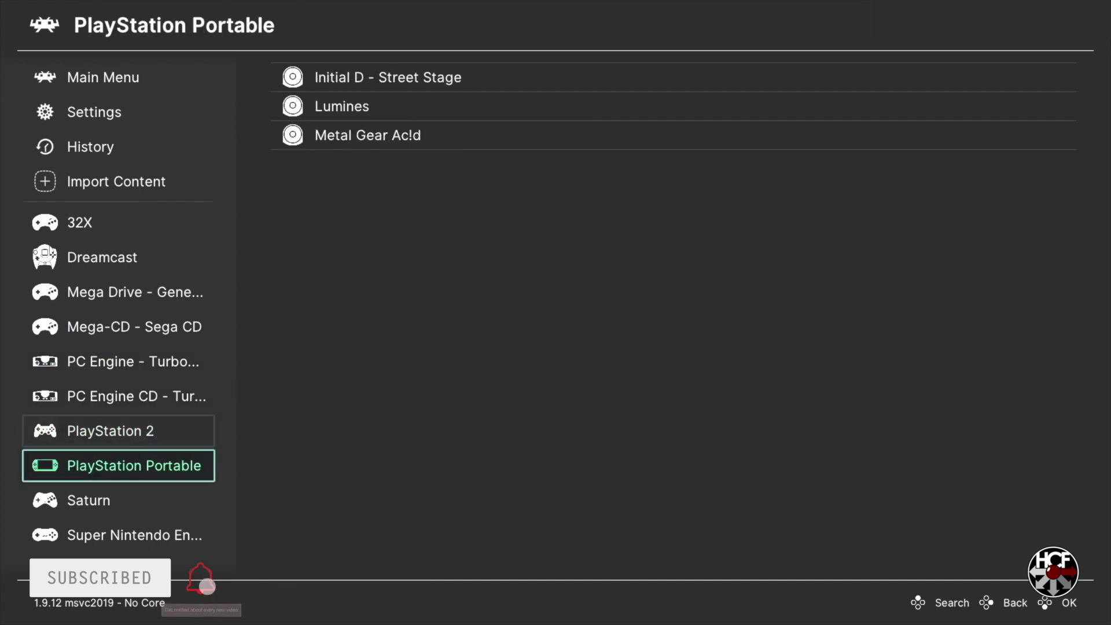
key("Right")
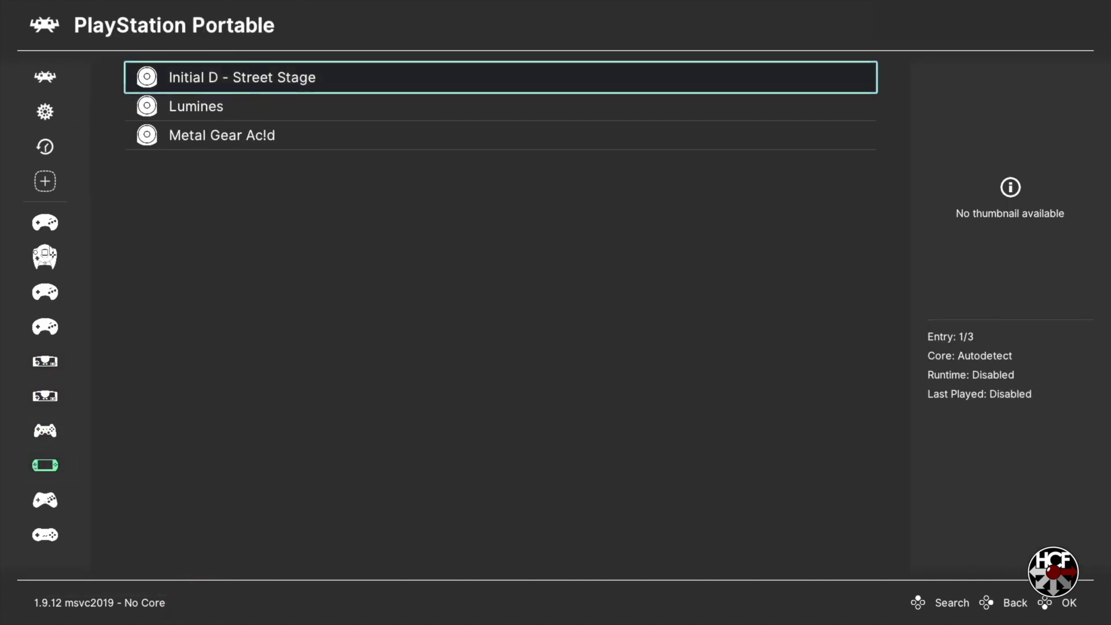
key("Return")
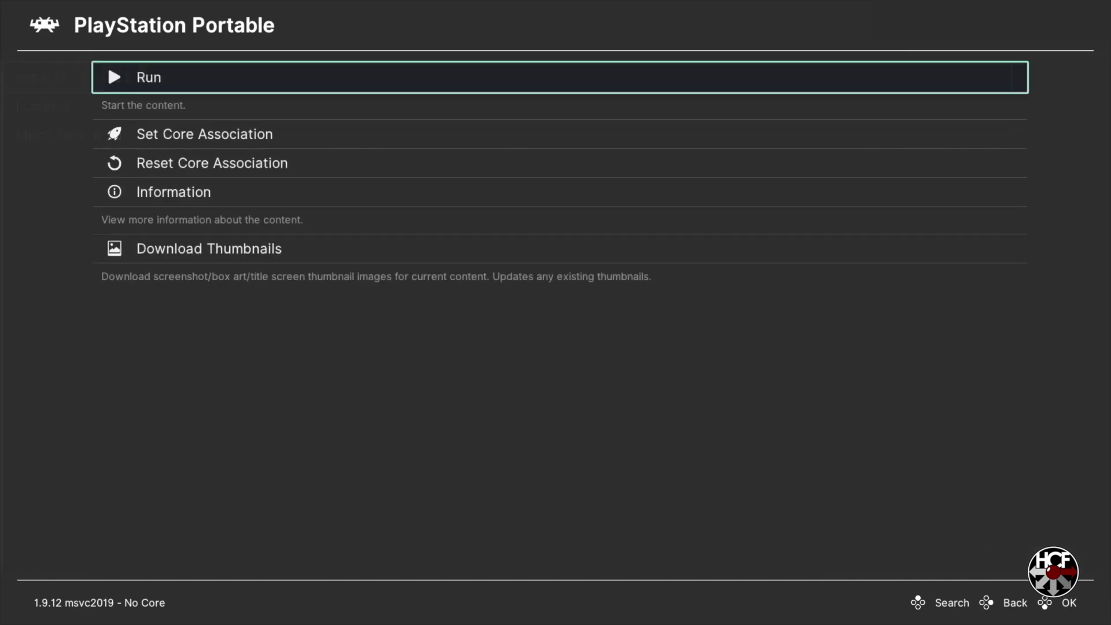
key("Return")
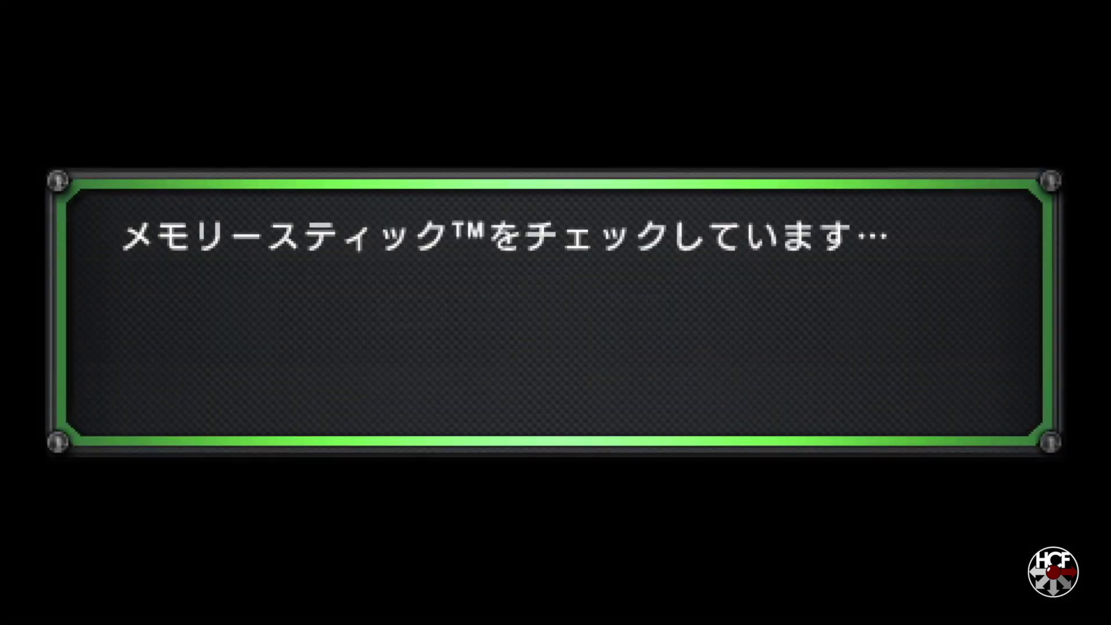
Pause Initial D with the Quick Menu (F1) and open the PPSSPP core Options
key("F1")
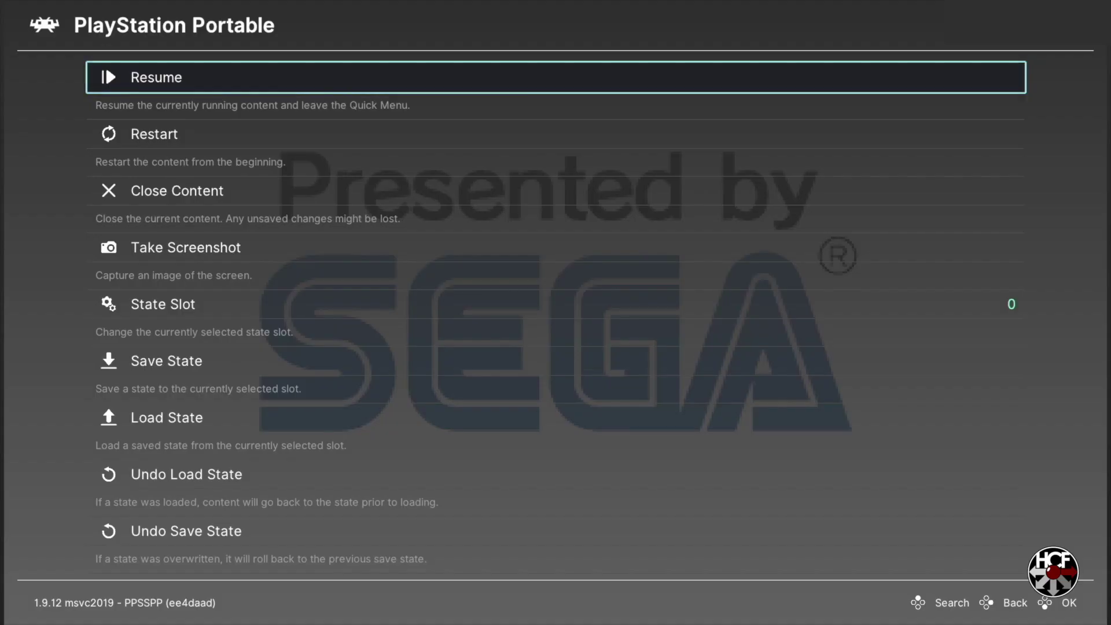
key("Down")
key("Down")
key("Down")
key("Down")
key("Down")
key("Down")
key("Down")
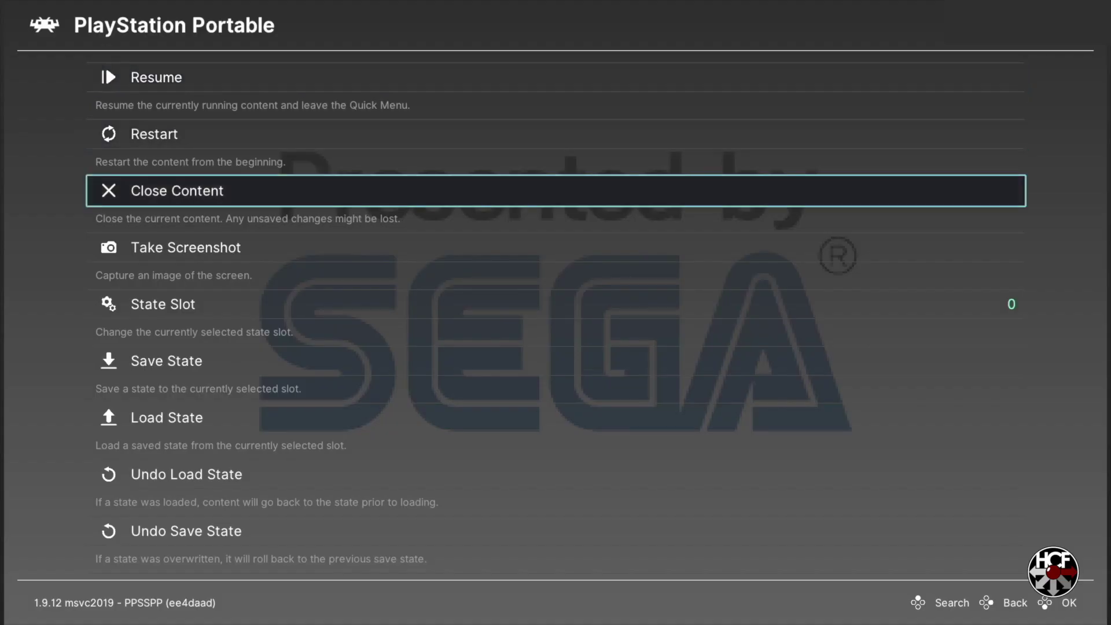
key("Down")
key("Down")
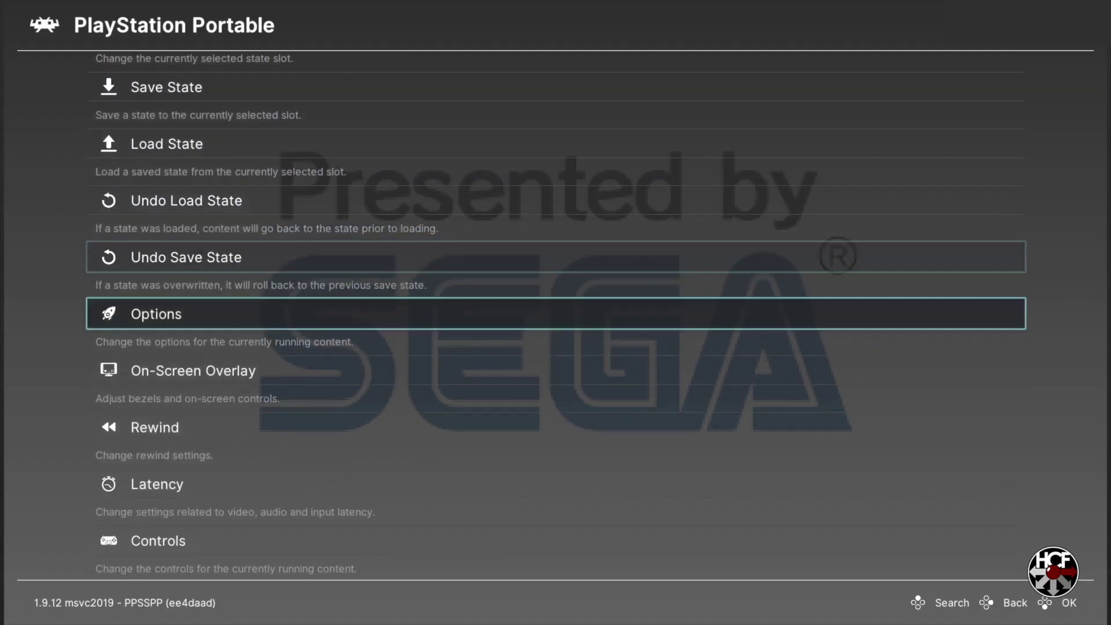
key("Return")
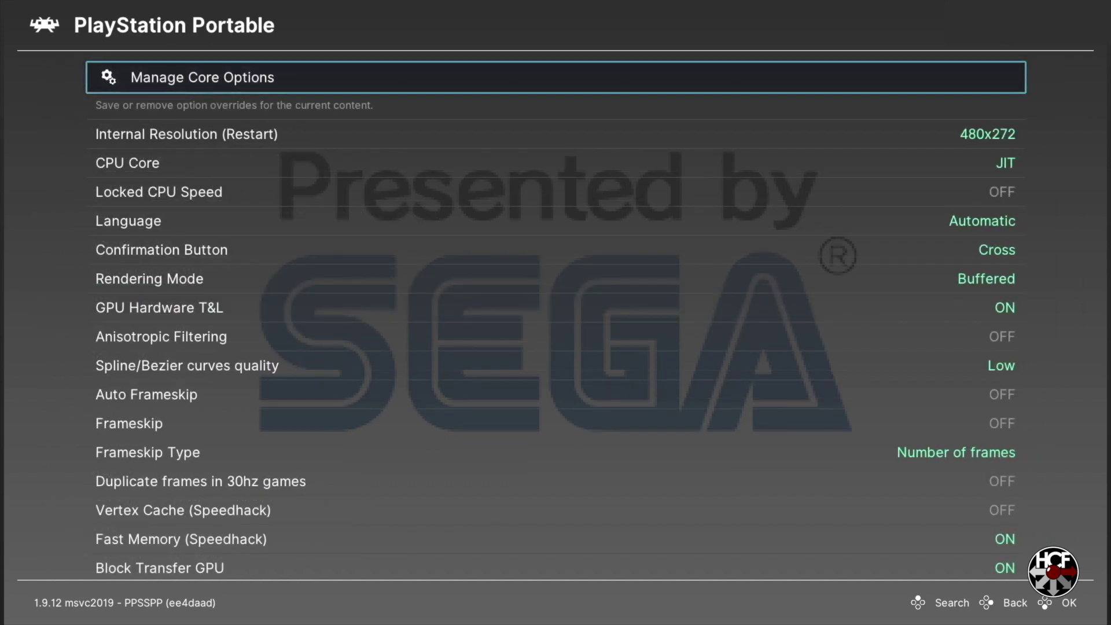
Change the PPSSPP Internal Resolution (Restart) option from 480x272 to 1920x1088
key("Down")
key("Return")
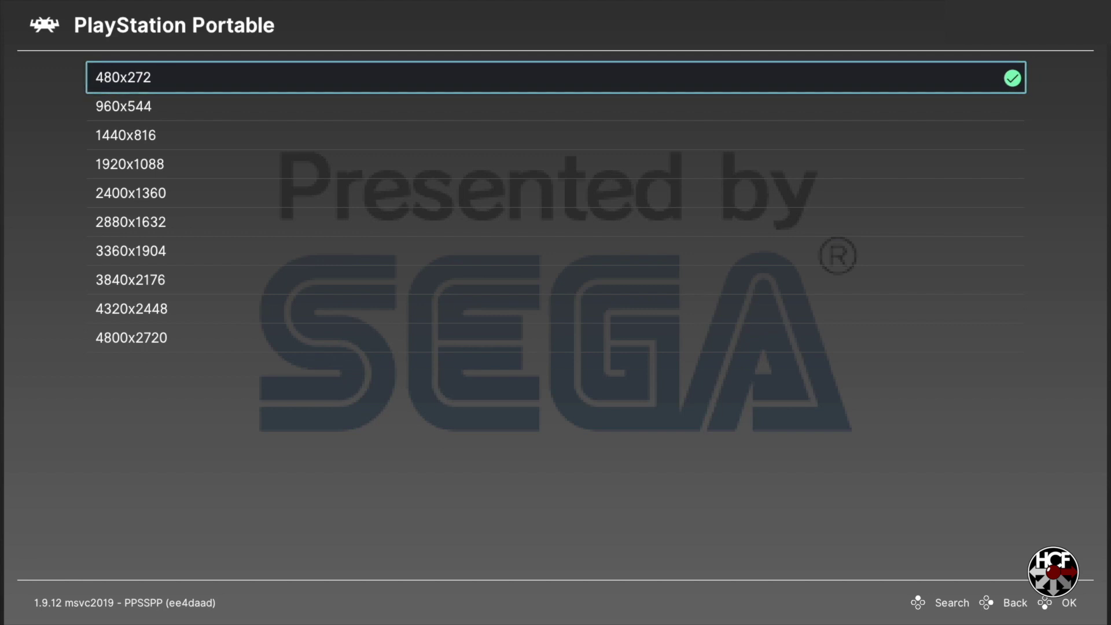
key("Down")
key("Return")
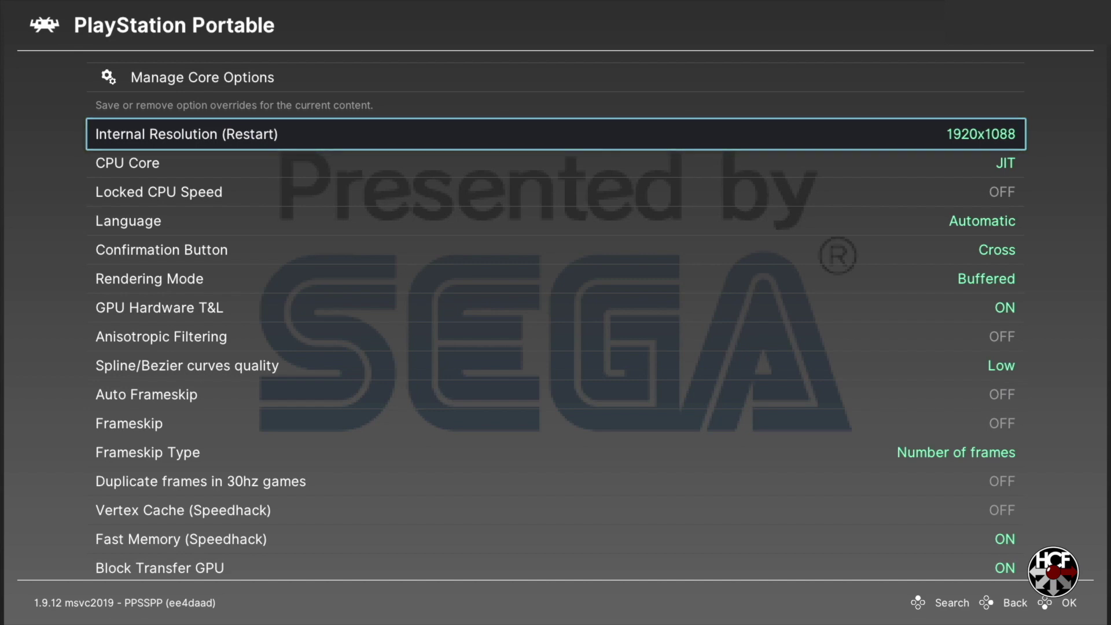
Set the PPSSPP Confirmation Button option to Circle instead of Cross
key("Down")
key("Down")
key("Down")
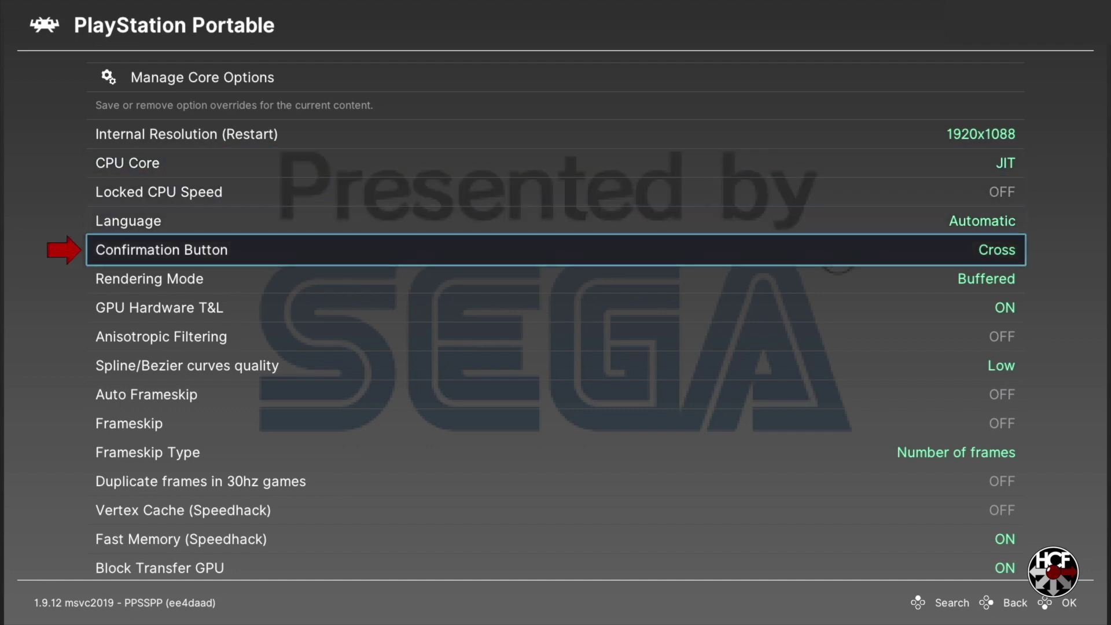
key("Return")
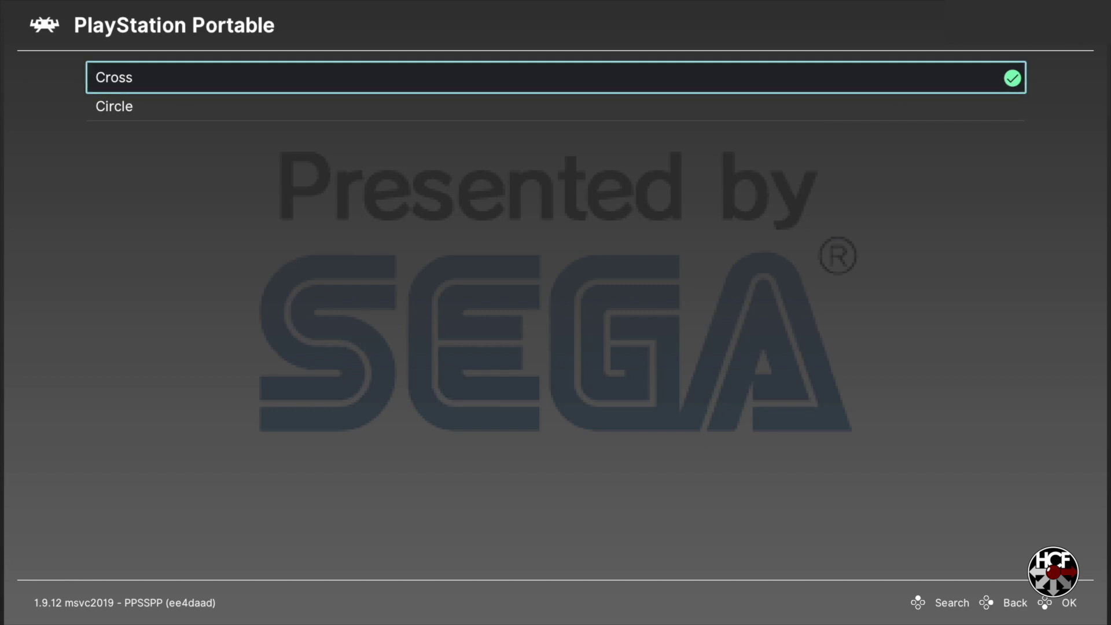
key("Down")
key("Return")
key("Down")
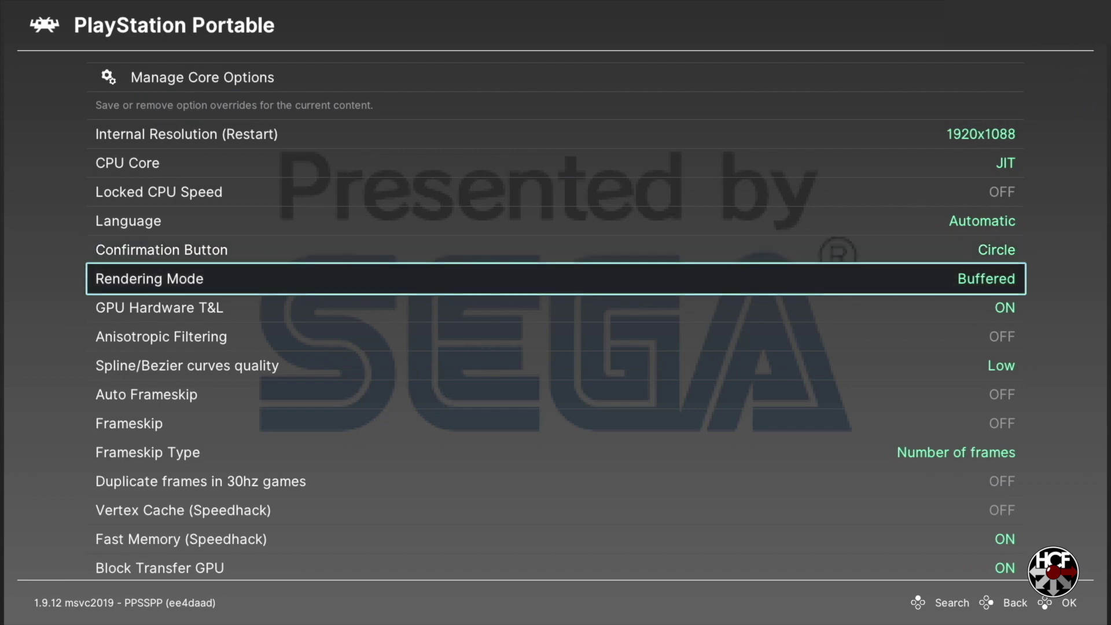
key("Down")
key("Down")
Review the remaining core options, such as Texture Scaling Type xbrz and IO Timing Fast, then return to the Quick Menu
key("Down")
key("Down")
key("Down")
key("Down")
key("Down")
key("Down")
key("Down")
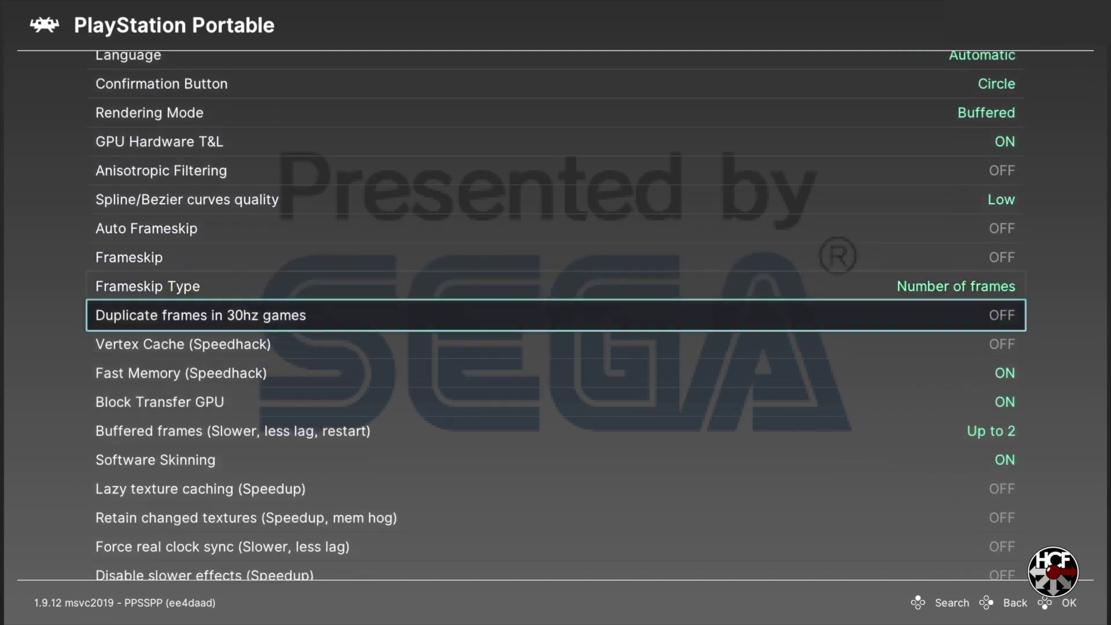
key("Down")
key("Down")
key("Down")
key("Down")
key("Down")
key("Down")
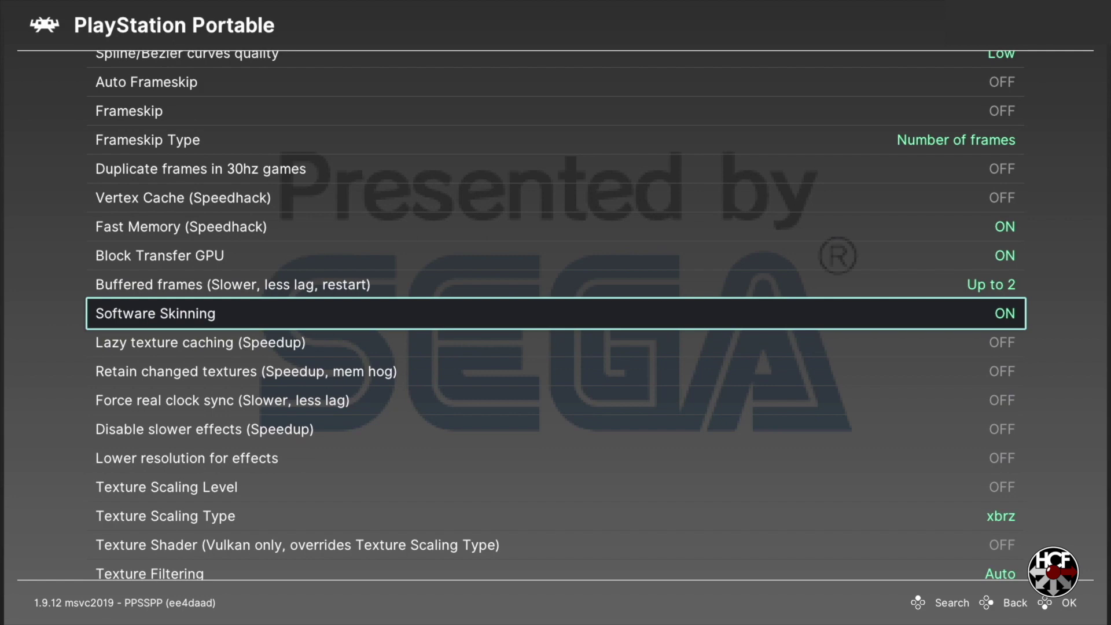
key("Down")
key("Down")
key("Down")
key("Down")
key("Down")
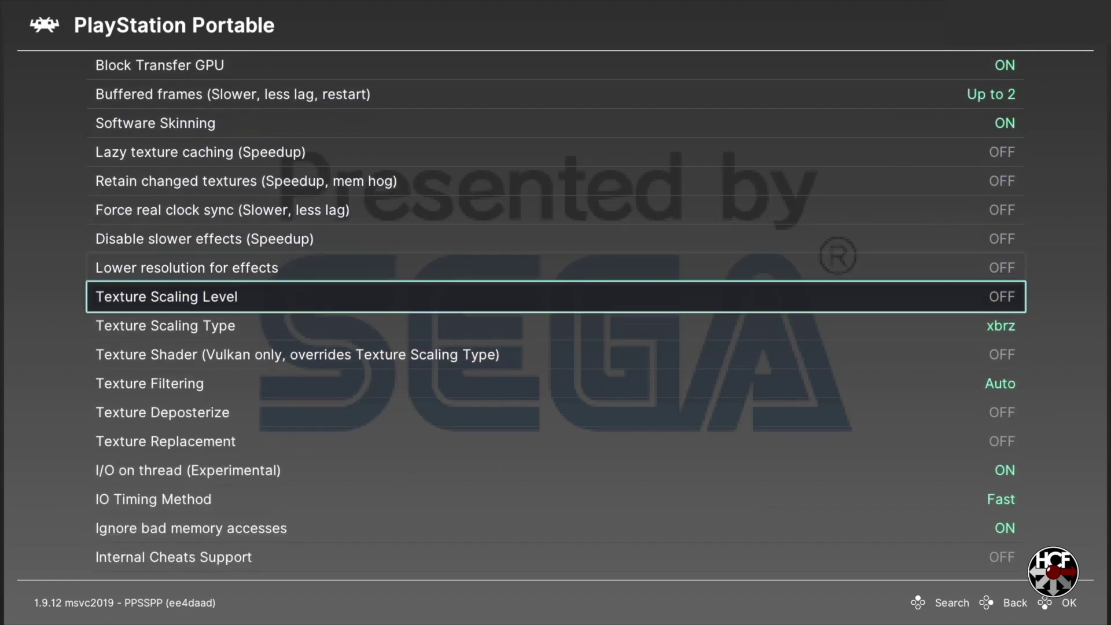
key("Down")
key("Down")
key("Down")
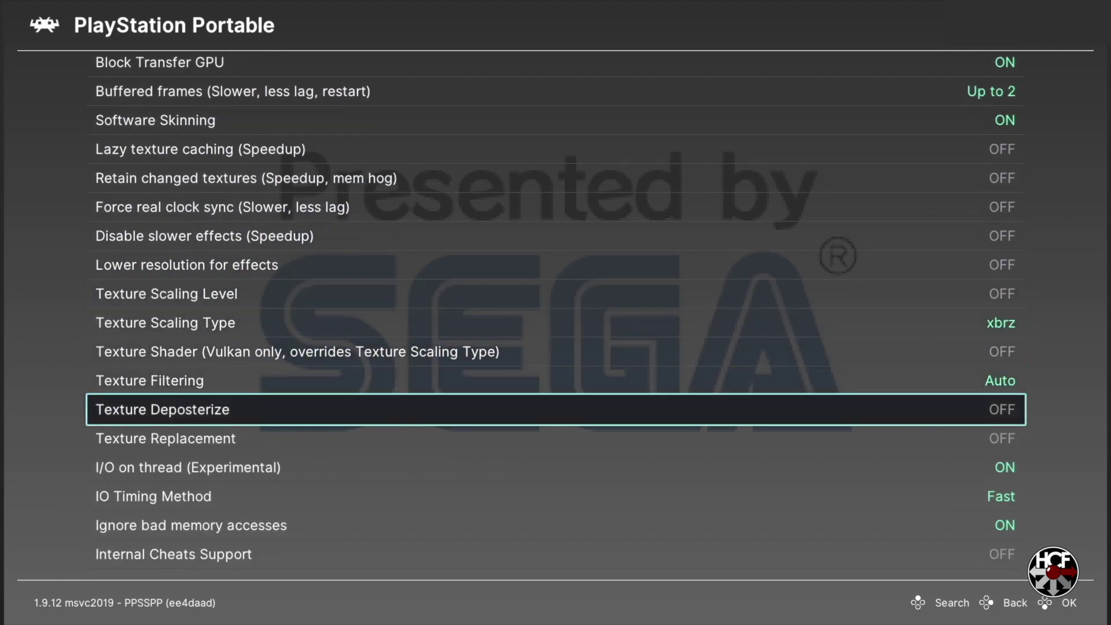
key("Down")
key("Down")
key("Down")
key("Down")
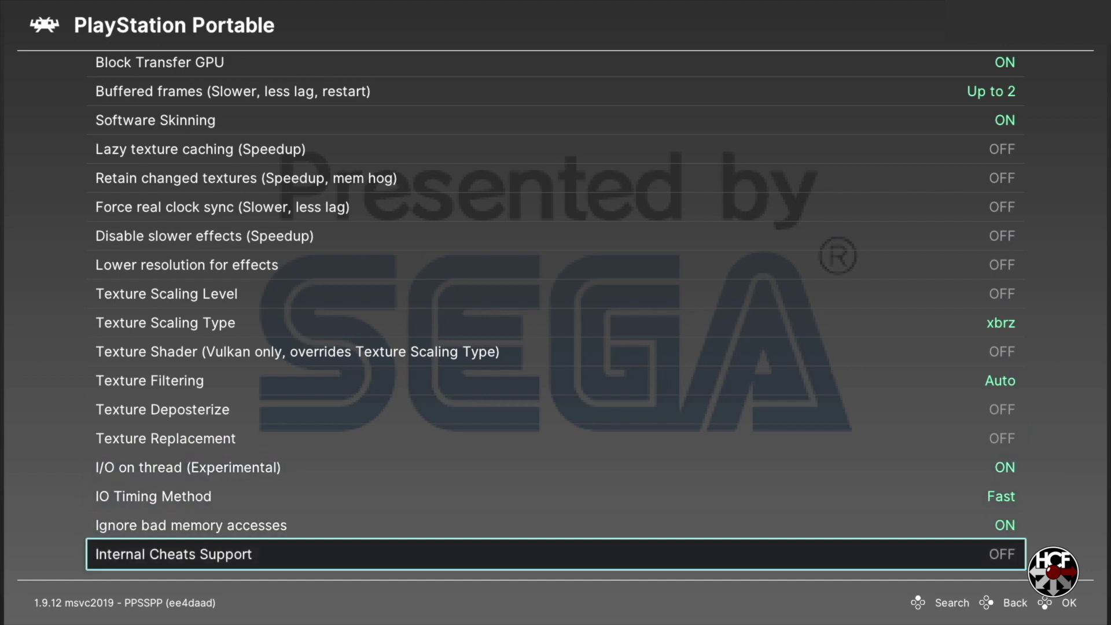
key("BackSpace")
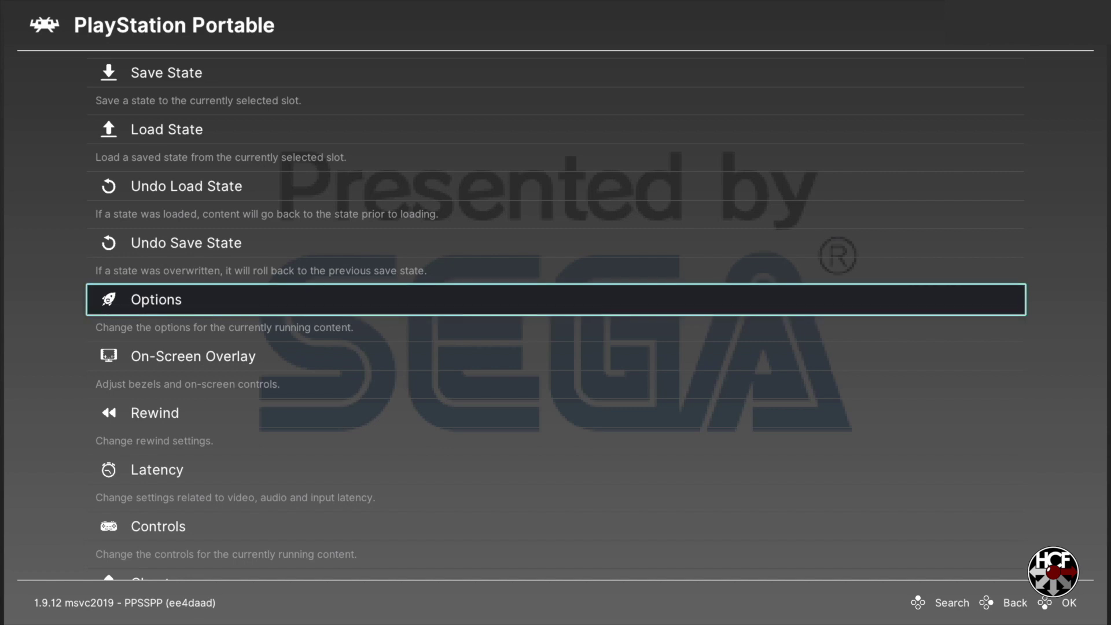
Back out of the Quick Menu and playlist to the Main Menu with no game running
key("BackSpace")
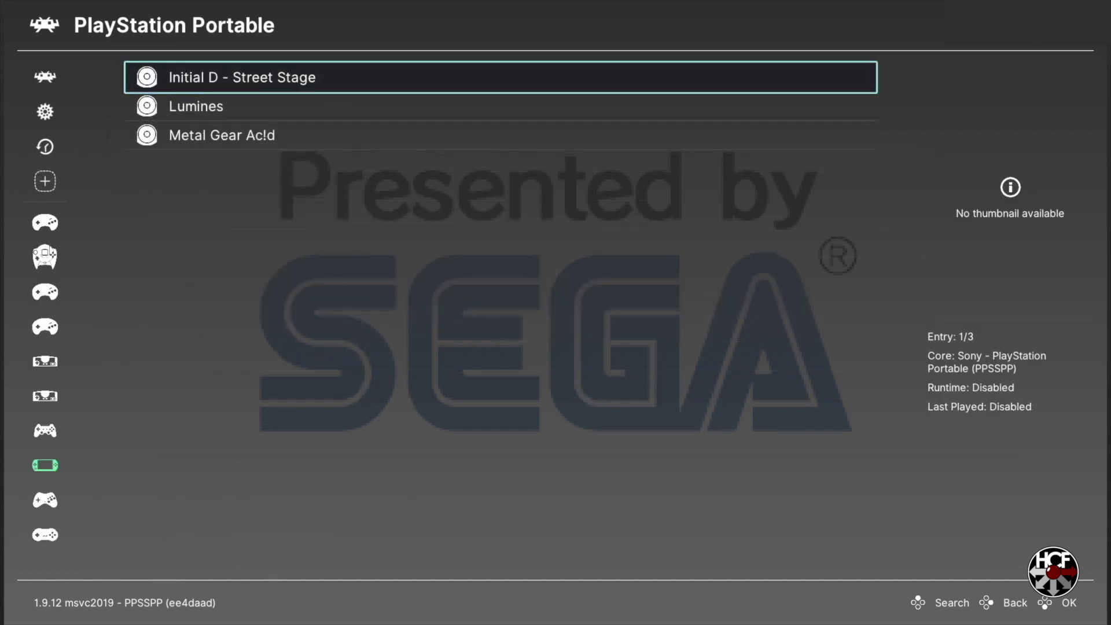
key("BackSpace")
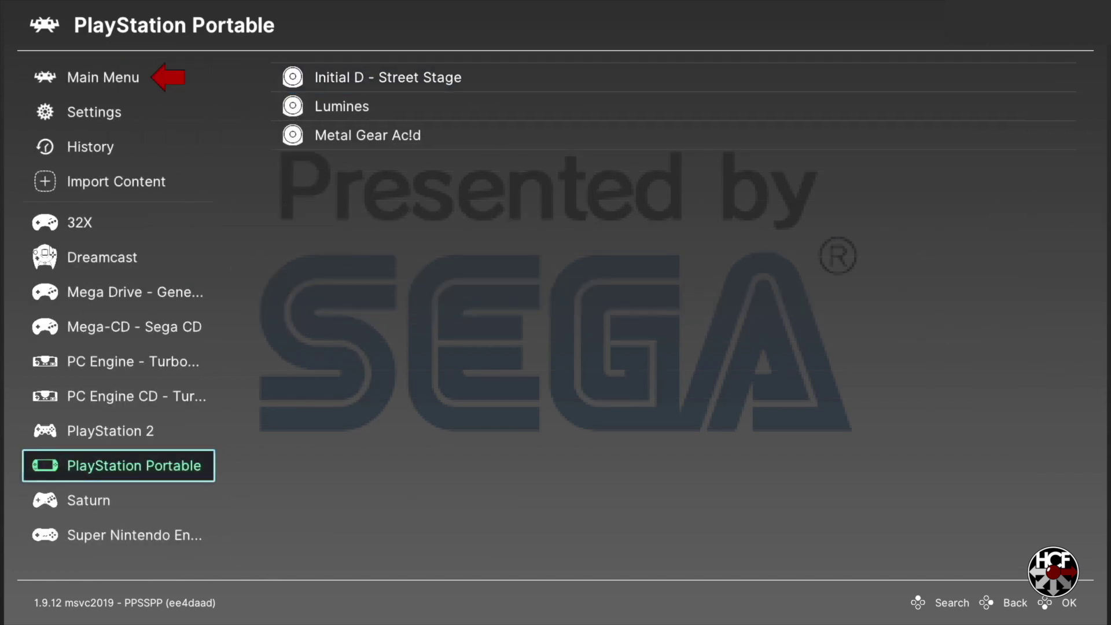
key("BackSpace")
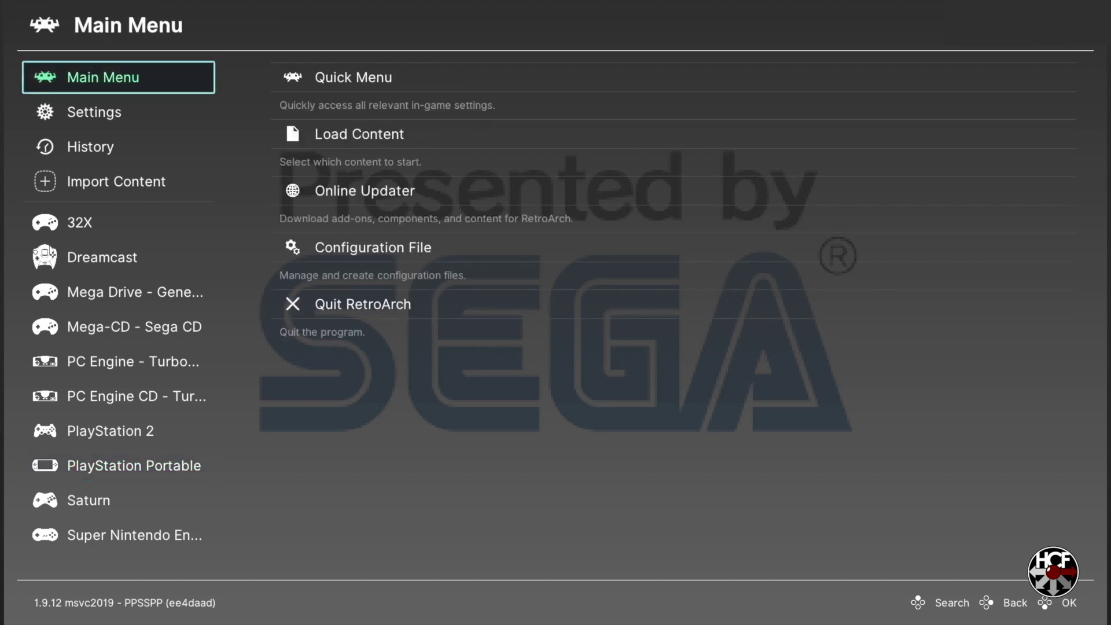
key("Right")
key("Down")
key("Down")
key("Down")
key("Down")
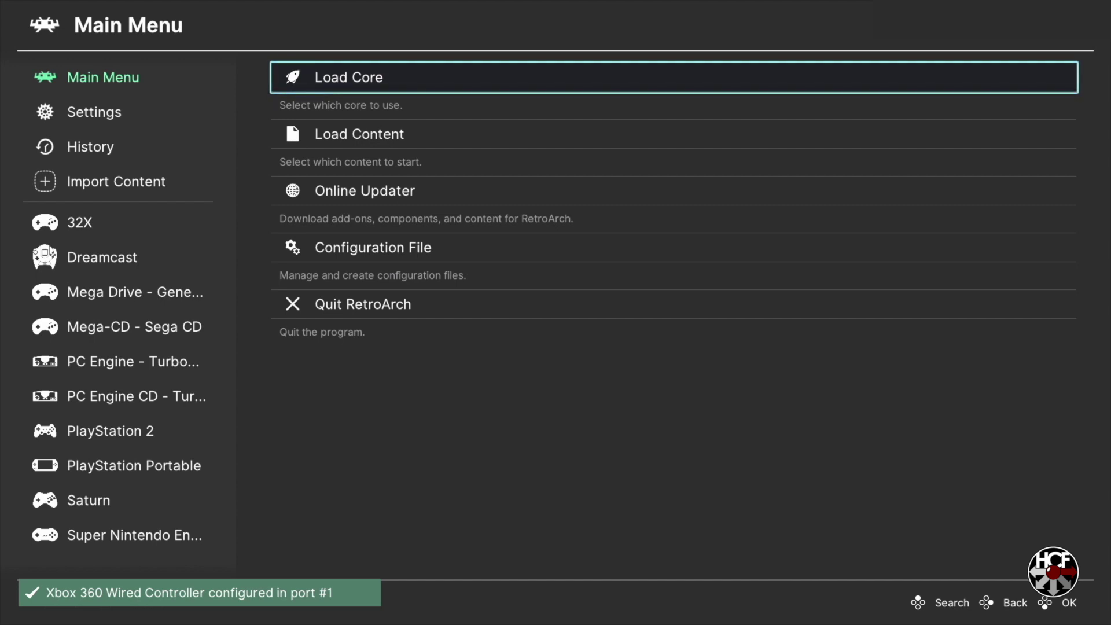
Select Lumines in the PlayStation Portable playlist and run it
key("Left")
key("Down")
key("Down")
key("Down")
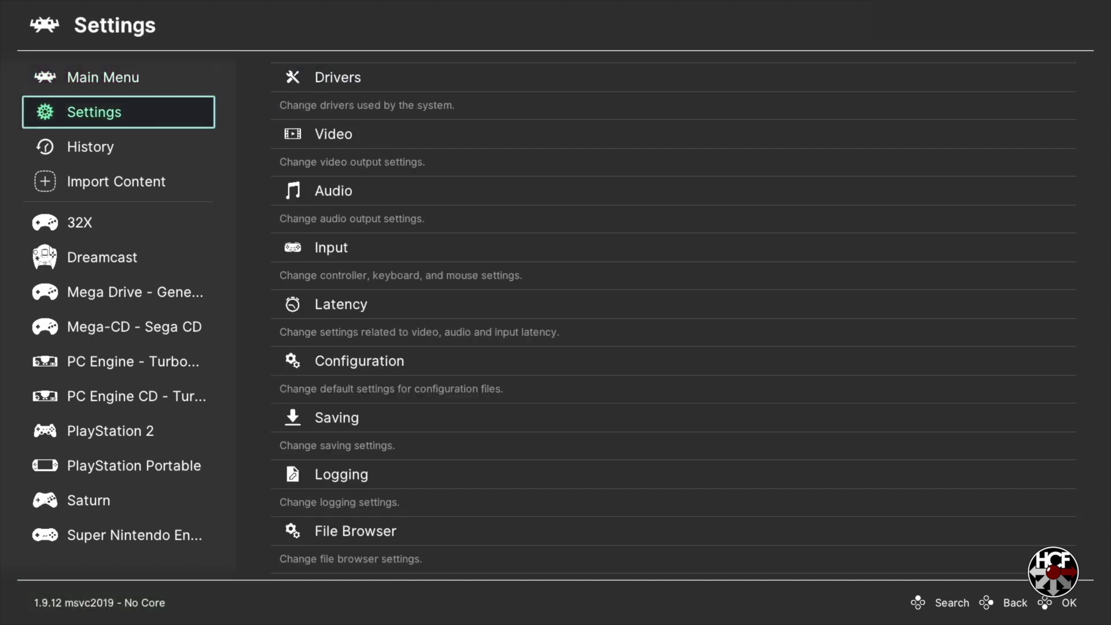
key("Down")
key("Down")
key("Down")
key("Down")
key("Down")
key("Down")
key("Down")
key("Down")
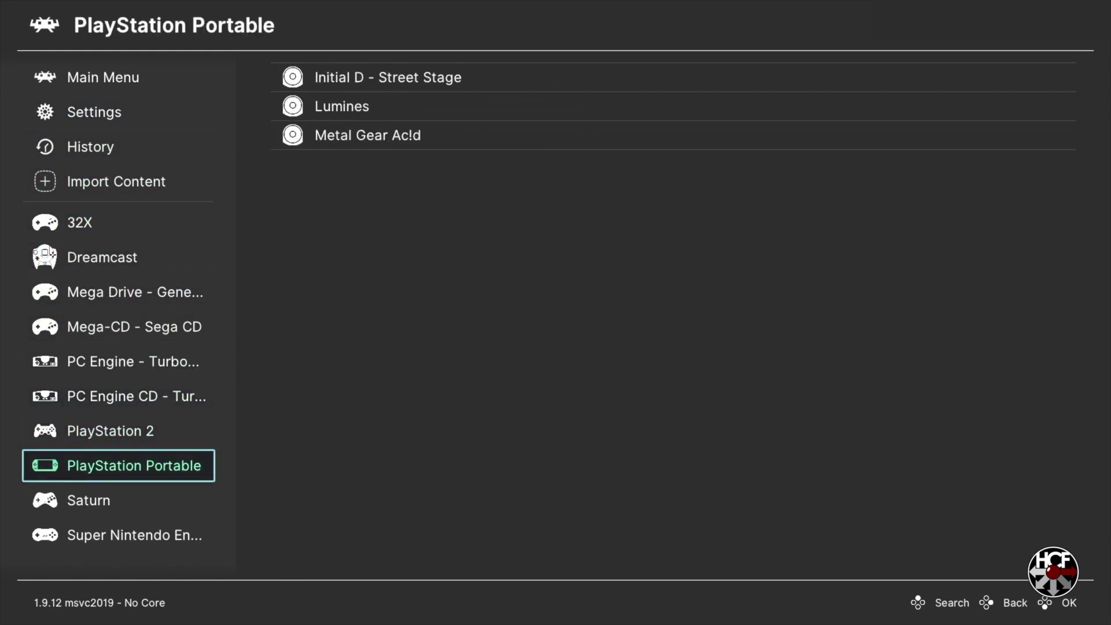
key("Right")
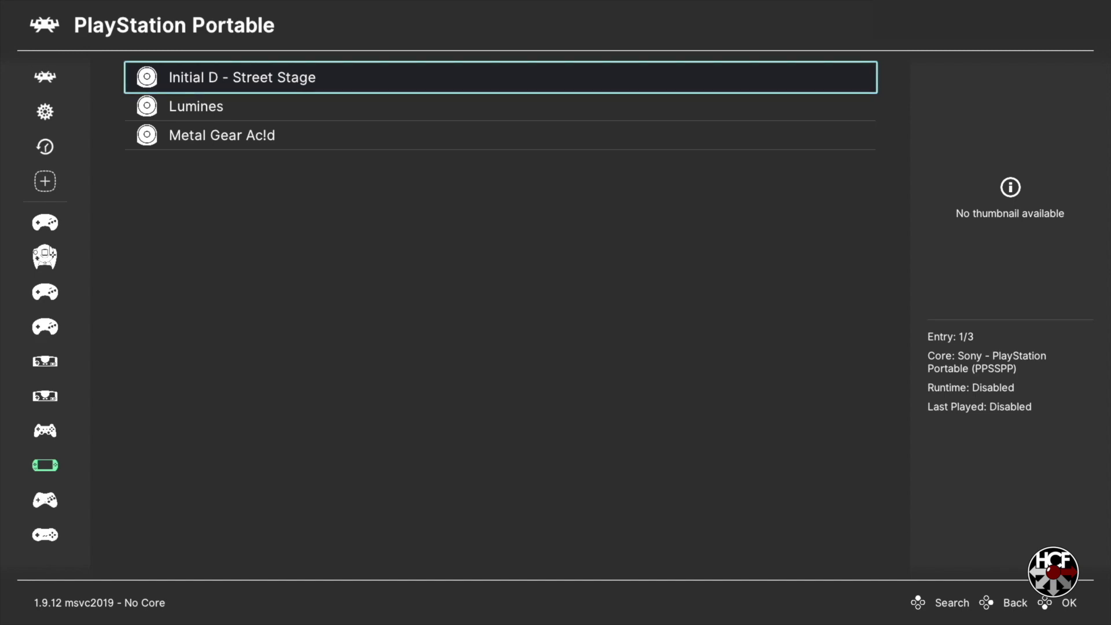
key("Down")
key("Return")
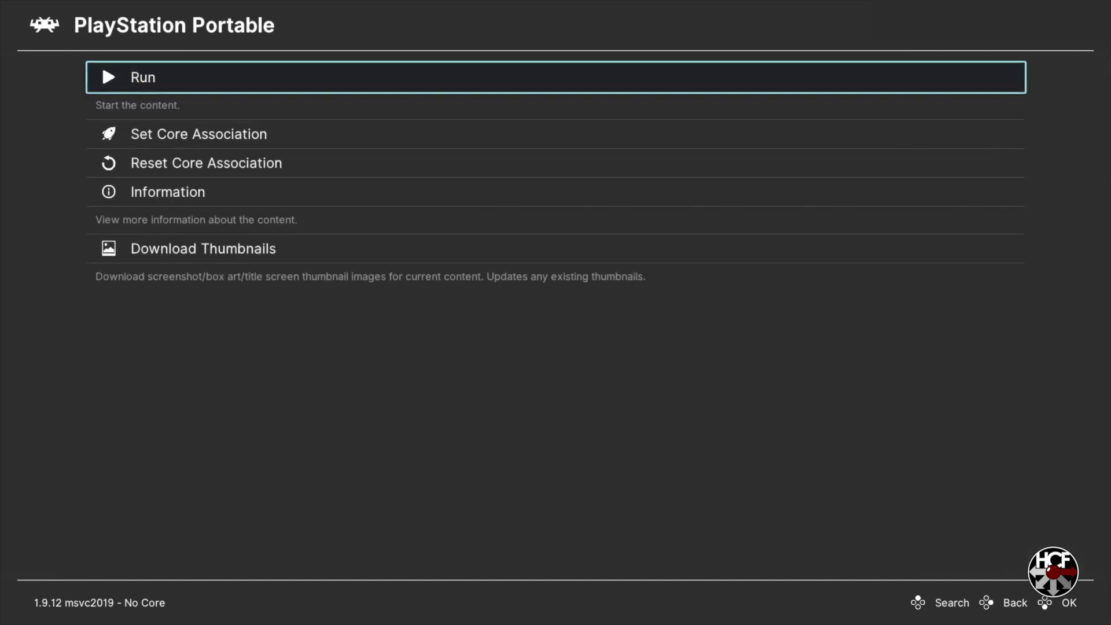
key("Return")
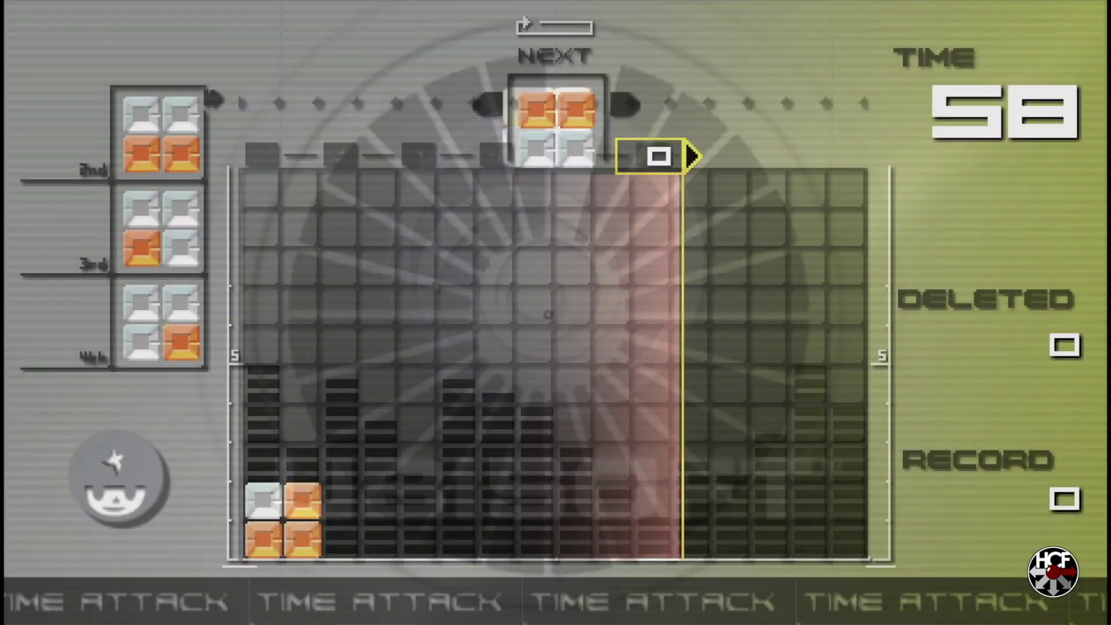
Shift and drop the first Lumines pieces to complete orange squares
key("Left")
key("Left")
key("Left")
key("Left")
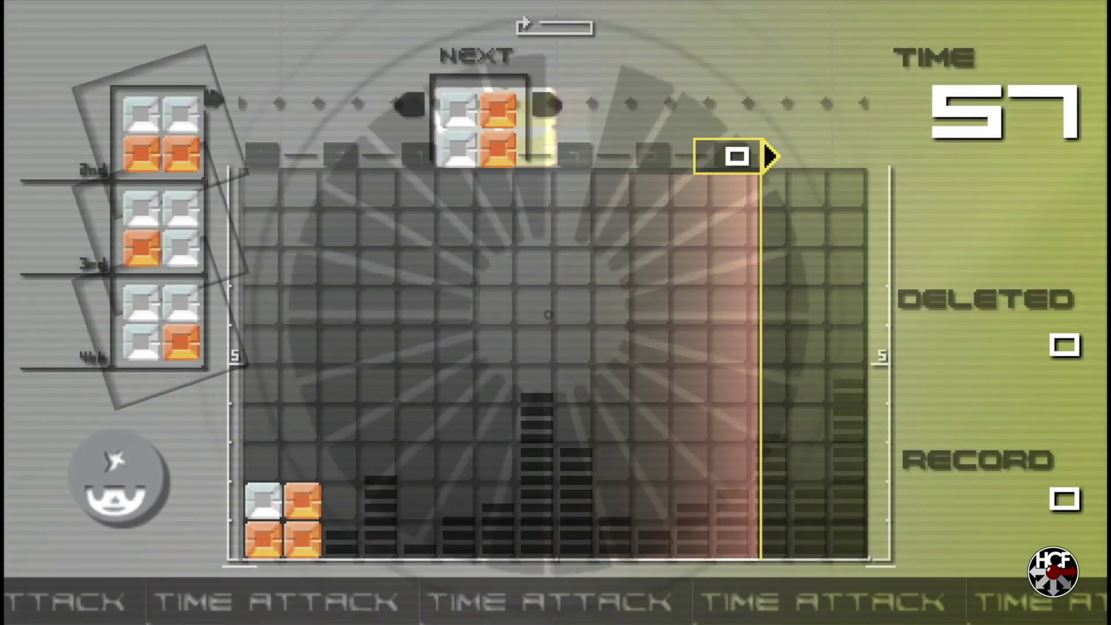
key("Left")
key("Down")
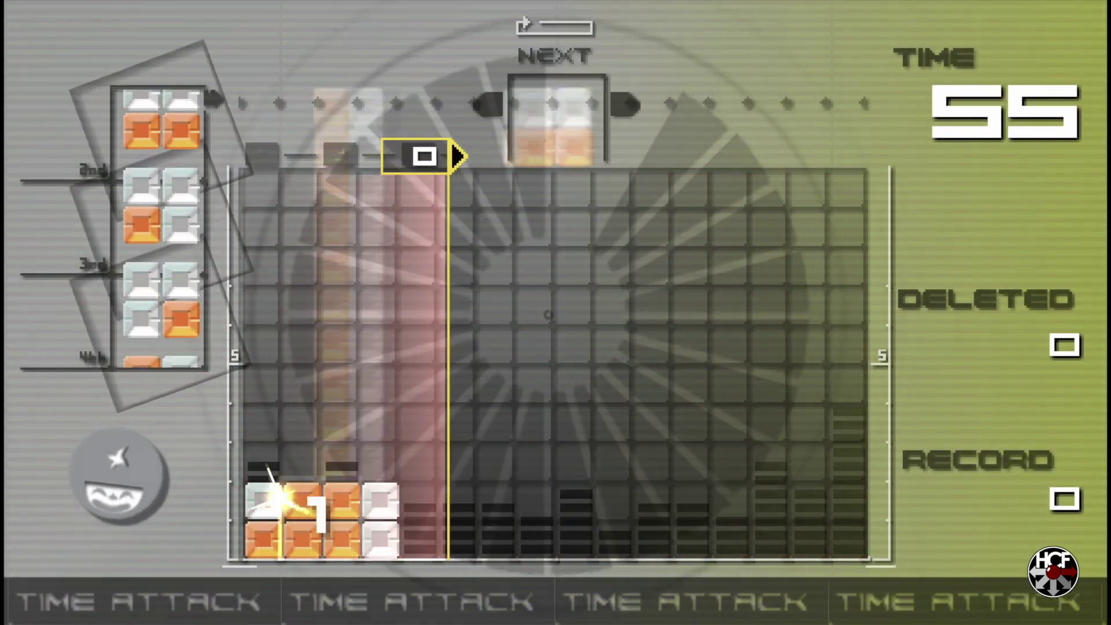
key("Left")
key("Left")
key("Left")
key("Left")
key("Left")
key("Left")
key("Right")
key("Down")
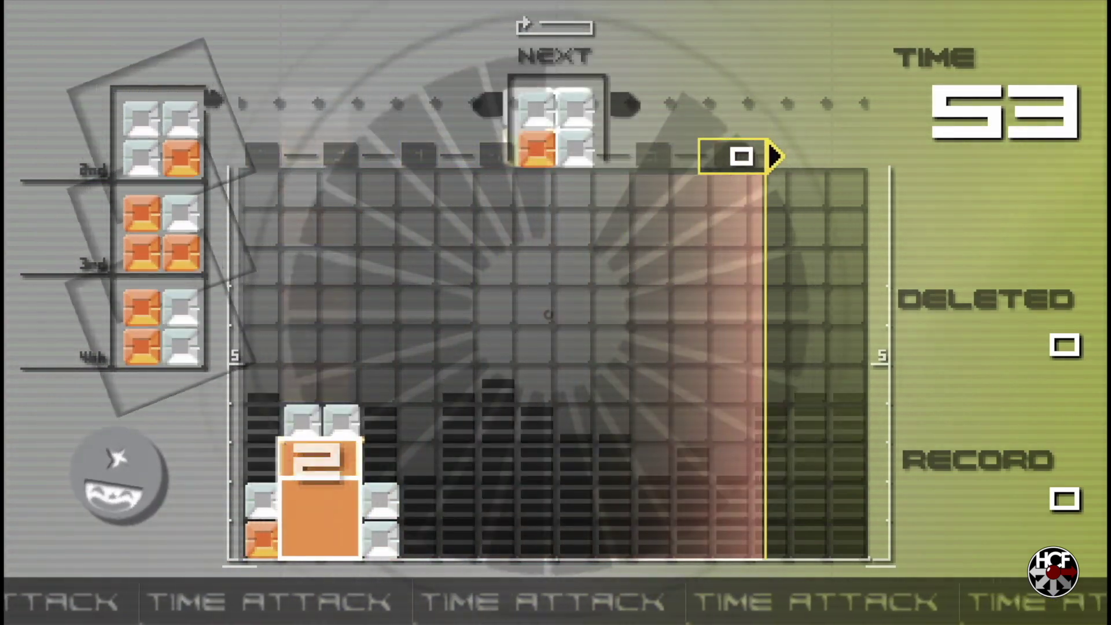
Rotate and drop the next pieces to form a white square and land one on columns 2-3
key("Left")
key("Left")
key("Left")
key("Left")
key("Left")
key("Left")
key("x")
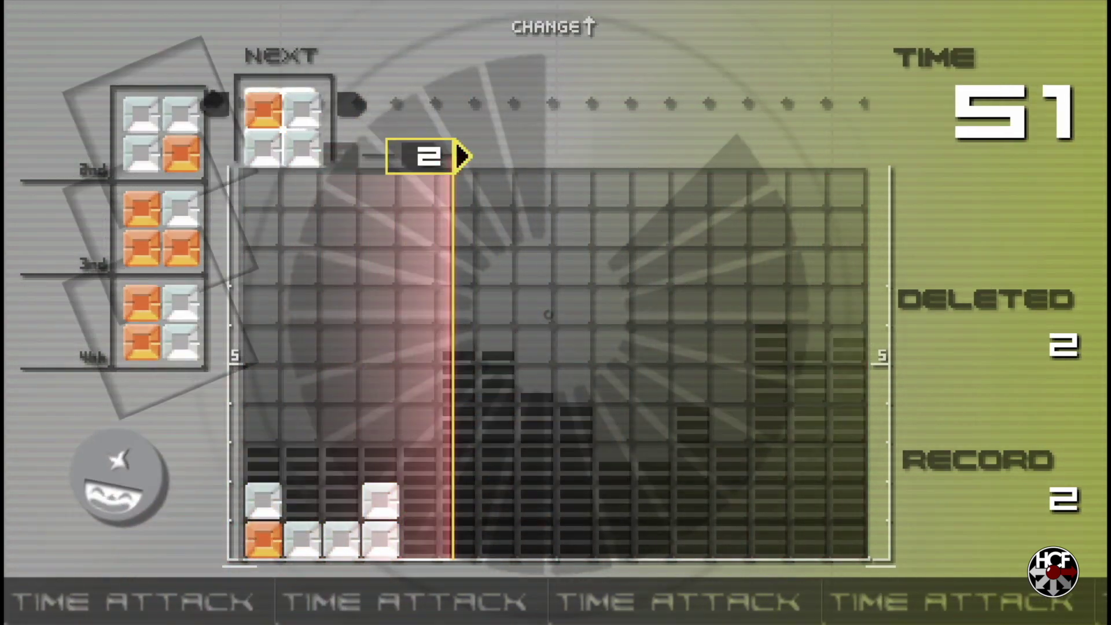
key("Down")
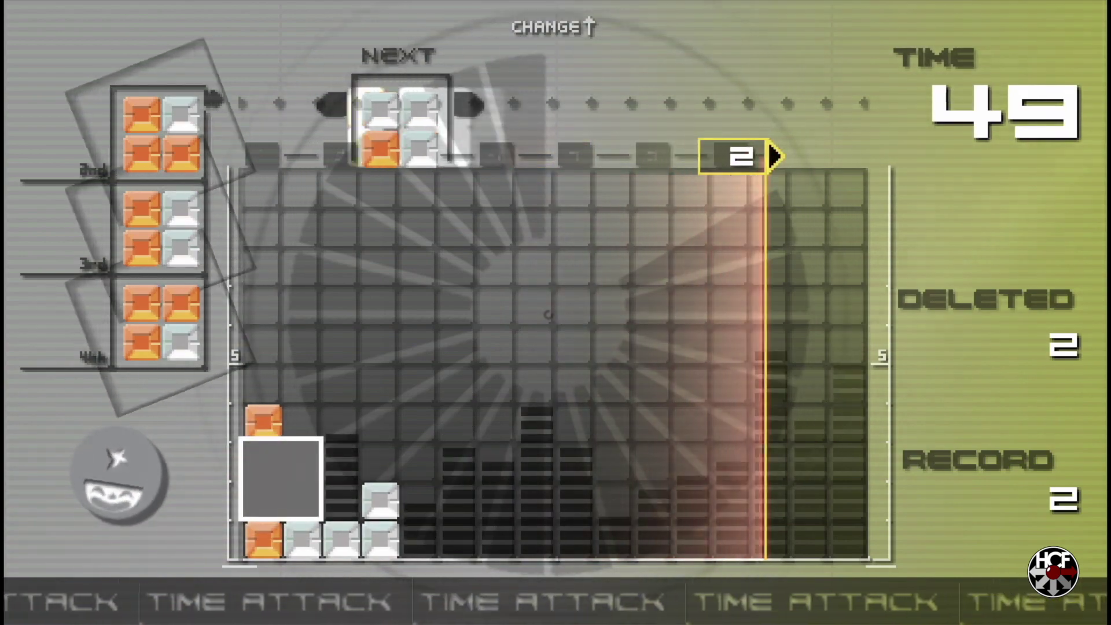
key("Down")
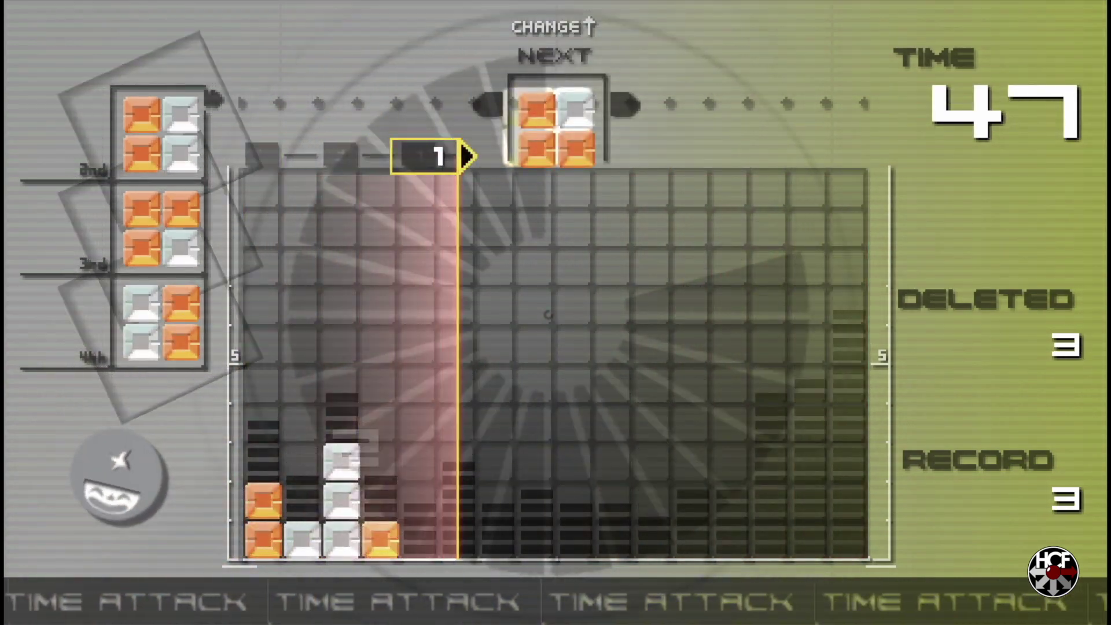
key("Left")
key("Left")
key("Left")
key("x")
key("x")
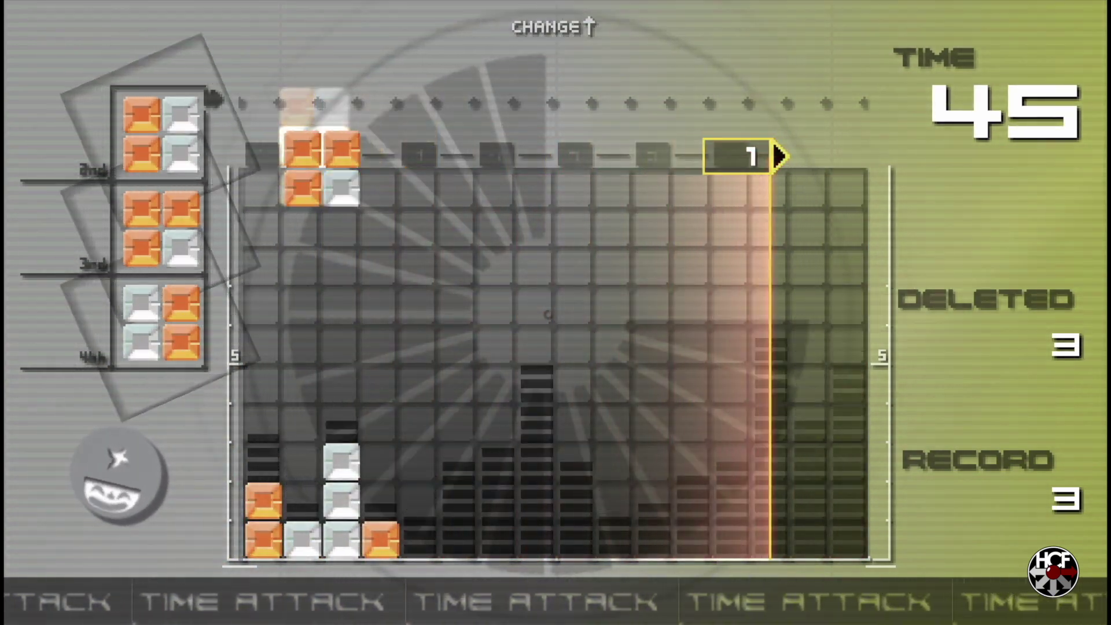
key("Down")
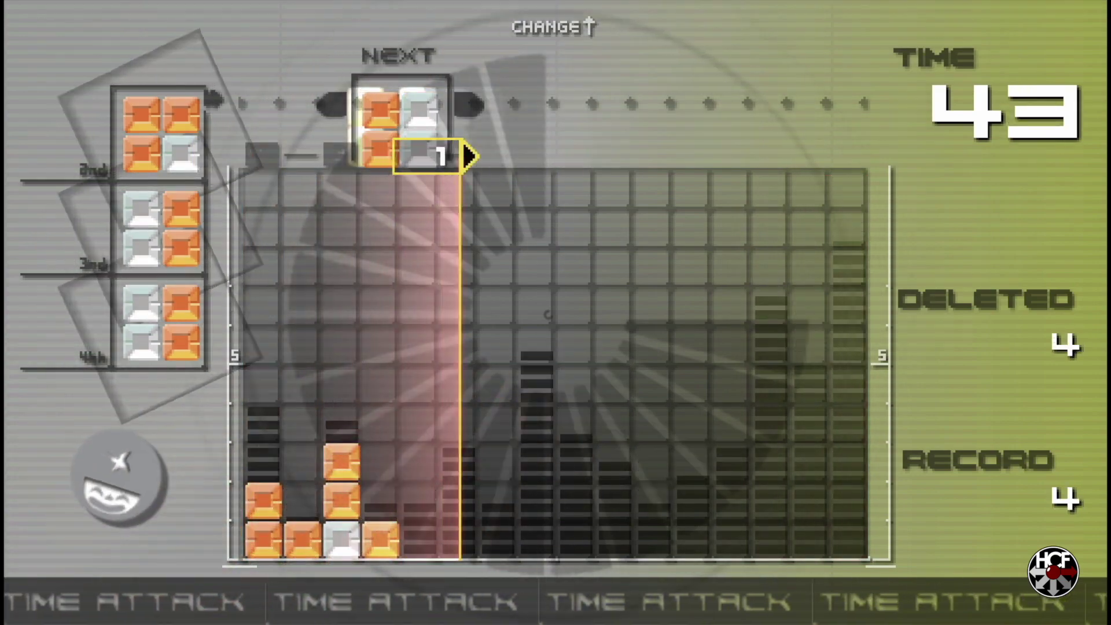